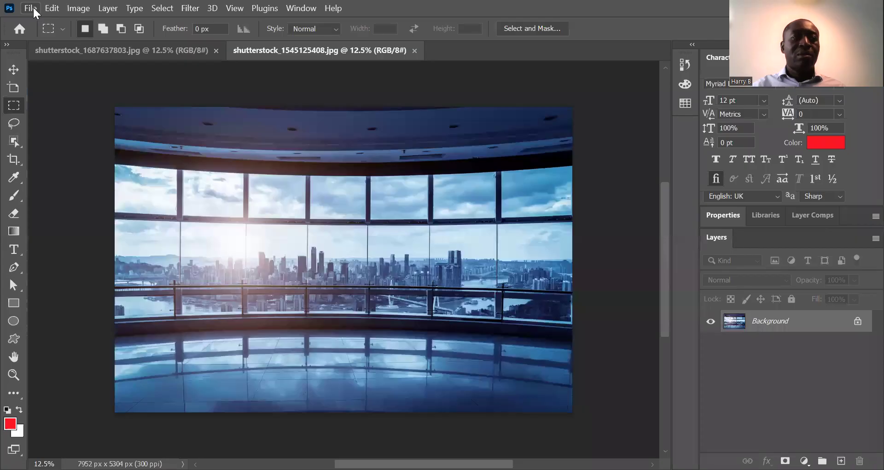
Step: Close all open documents, then reopen only shutterstock_1687637803.jpg
click(31, 8)
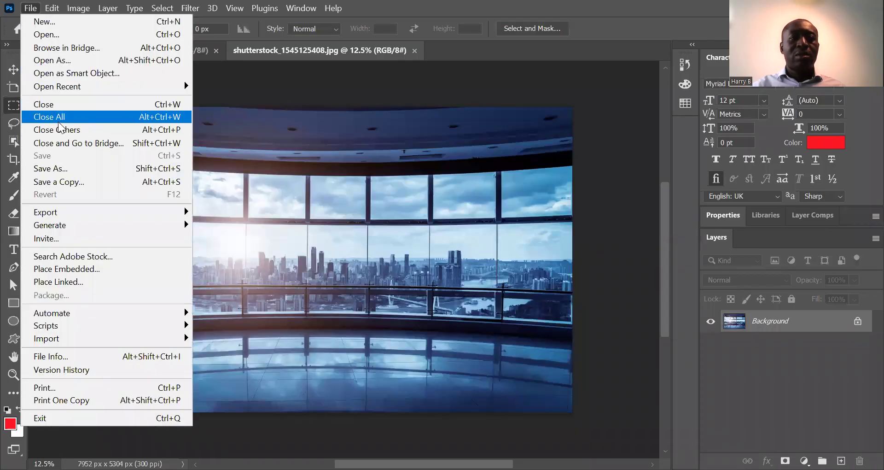
click(59, 118)
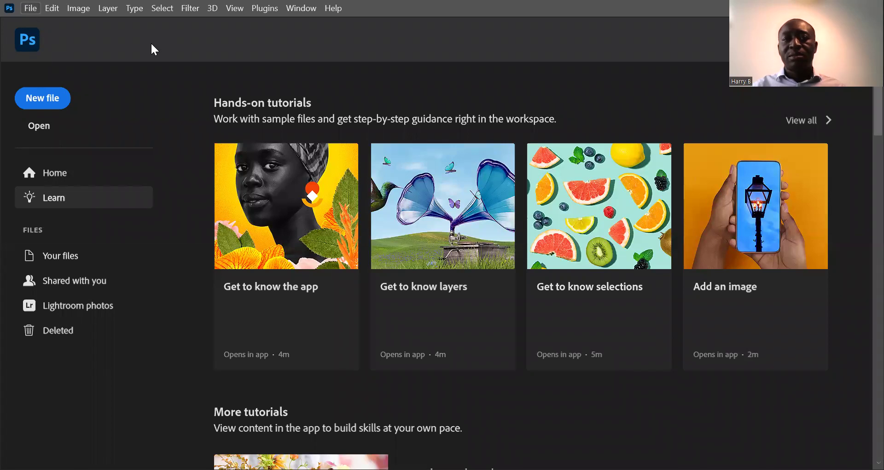
key(ctrl+o)
click(434, 152)
click(533, 378)
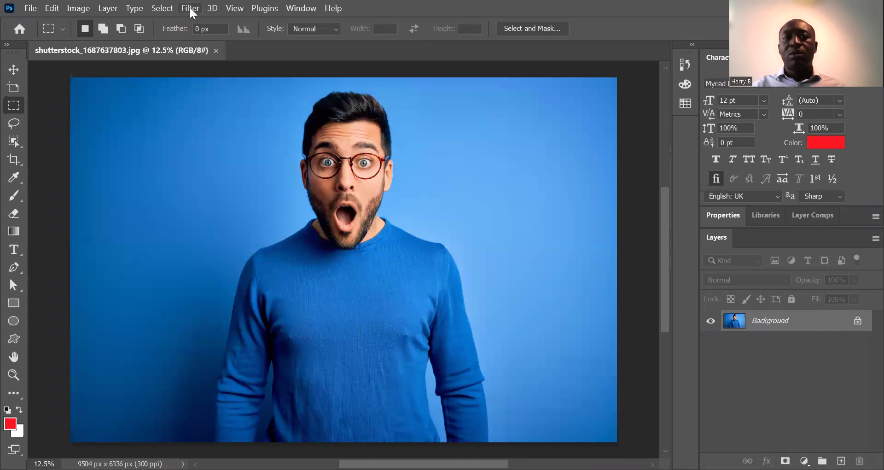
Step: Apply a Gaussian Blur with a radius of about 75.5 pixels to the entire portrait
click(190, 8)
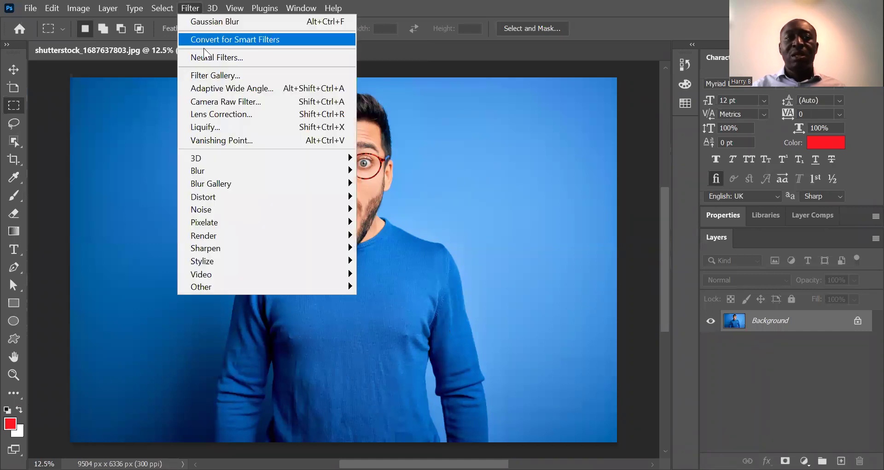
mouse_move(236, 174)
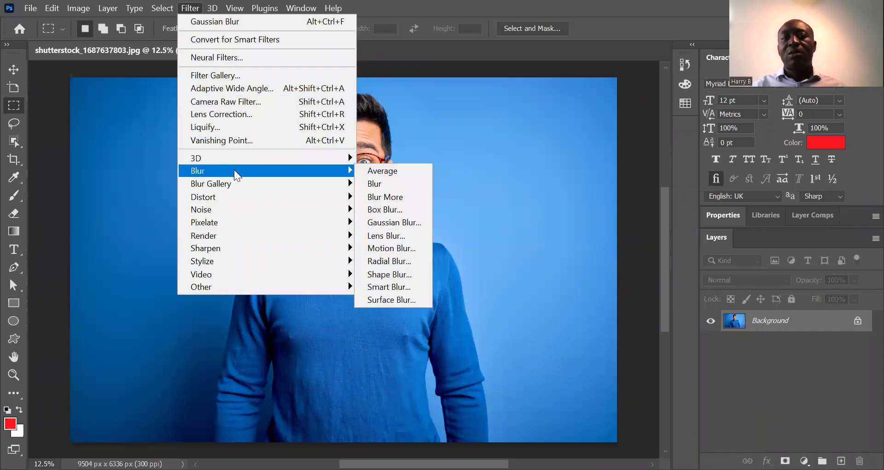
click(389, 225)
mouse_move(423, 281)
mouse_down()
mouse_move(407, 282)
mouse_move(418, 280)
mouse_up()
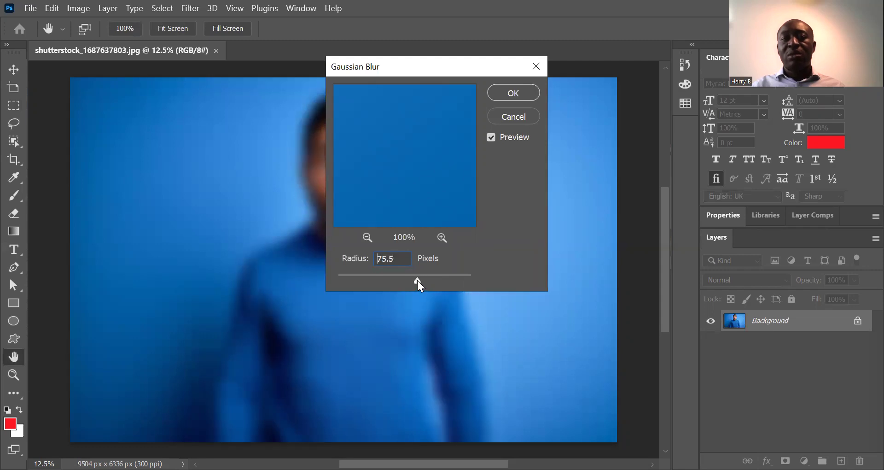
click(514, 92)
key(m)
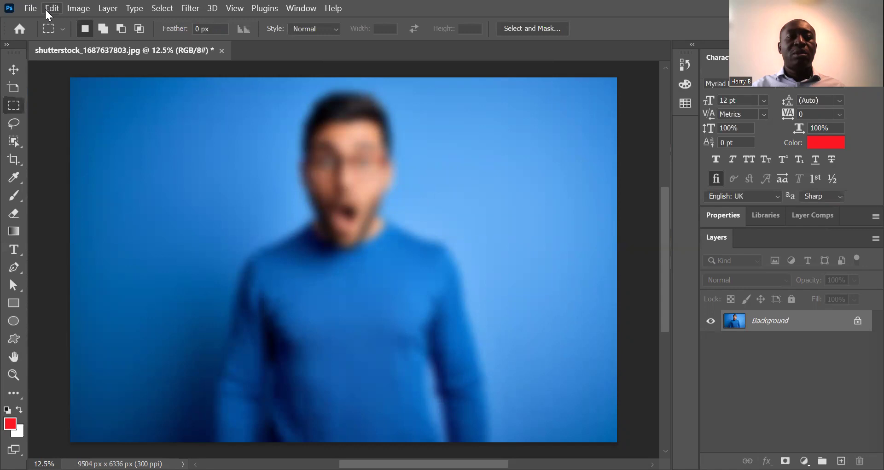
Step: Undo the Gaussian Blur from the Edit menu to restore the sharp portrait
click(73, 8)
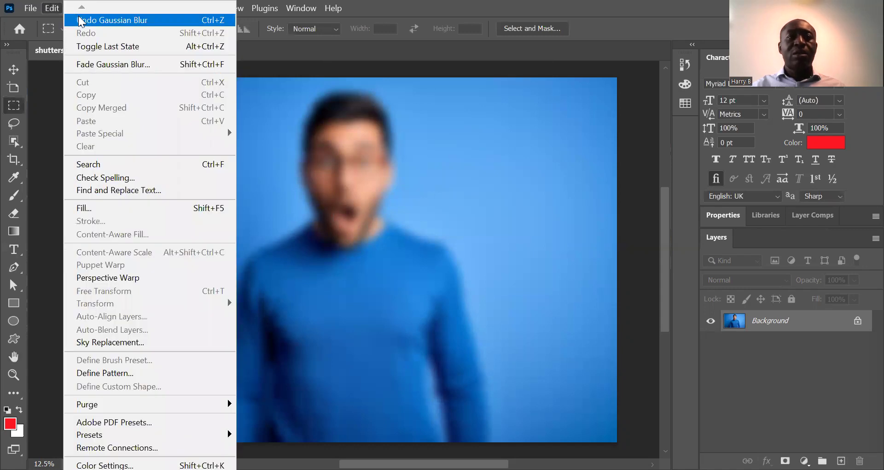
click(55, 20)
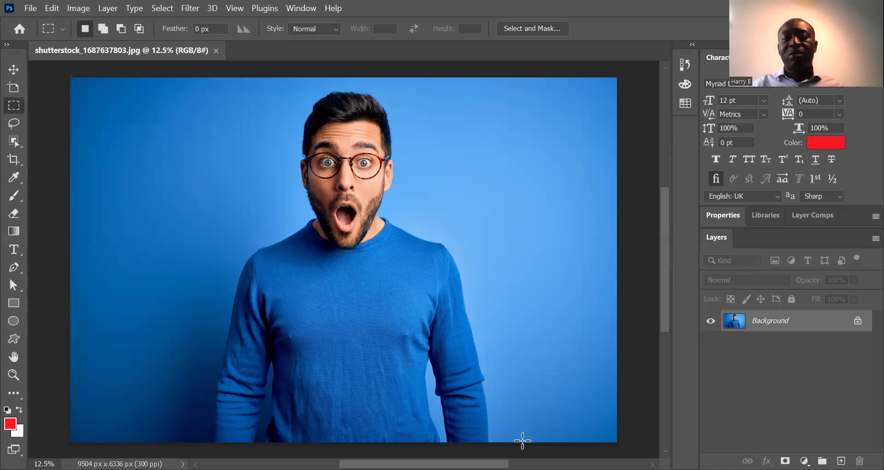
drag(523, 440, 522, 441)
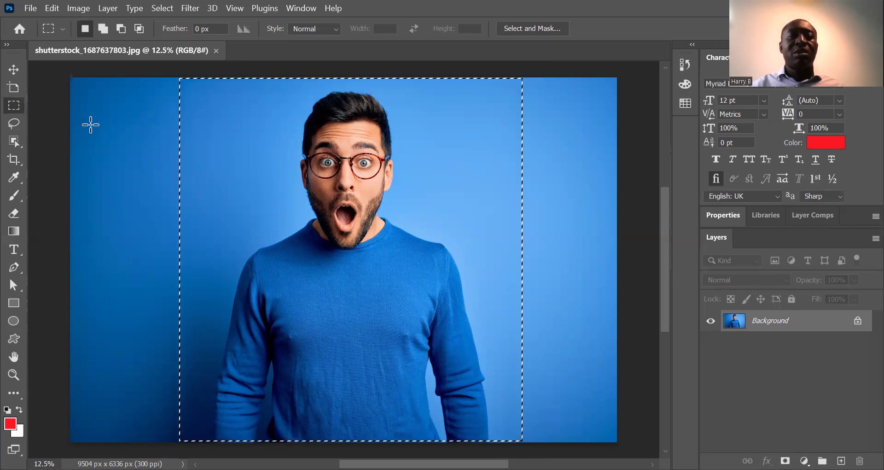
click(73, 8)
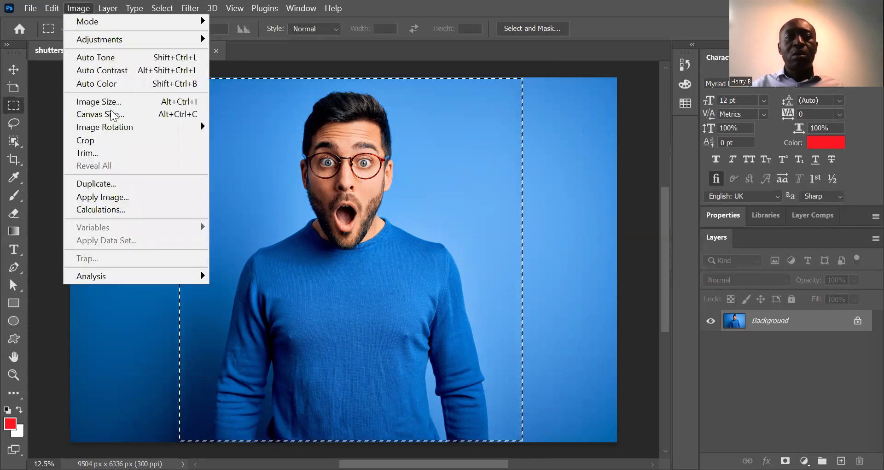
click(111, 140)
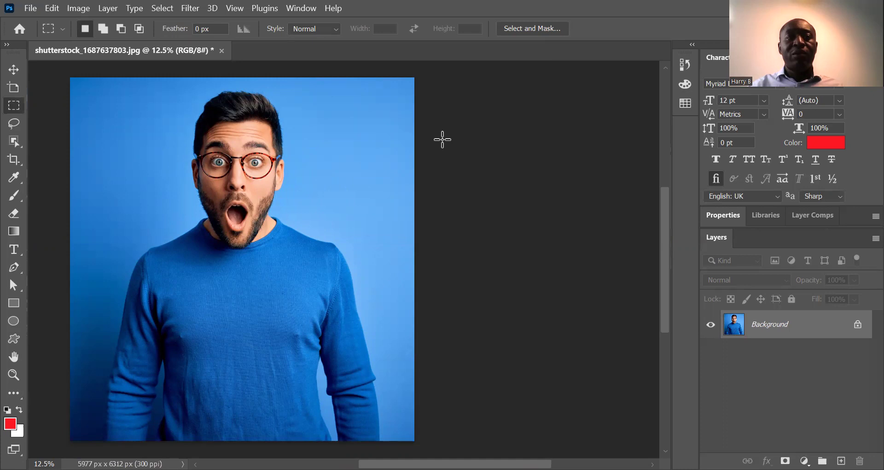
click(79, 10)
mouse_move(52, 8)
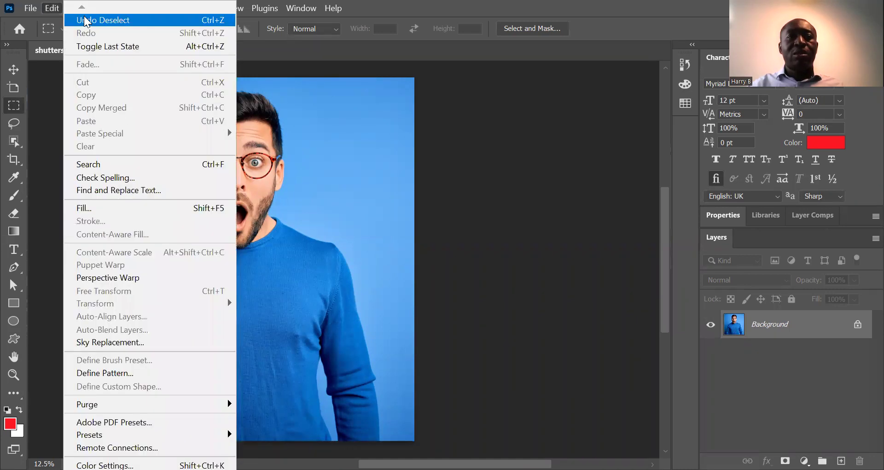
click(86, 21)
click(47, 9)
click(80, 21)
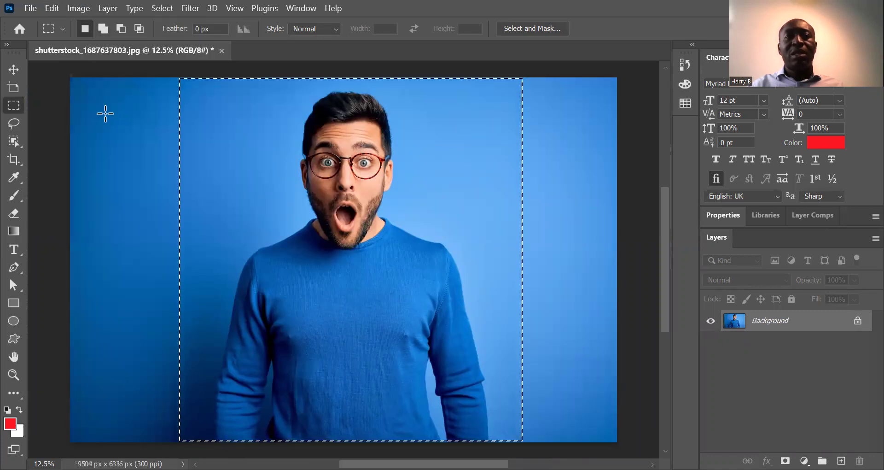
click(106, 114)
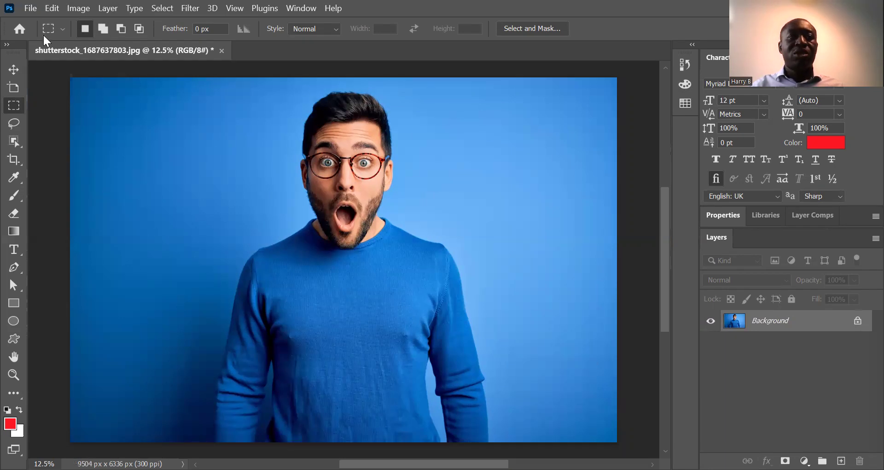
Step: Select the city interior photo in the Open dialog, then cancel without opening it
click(31, 10)
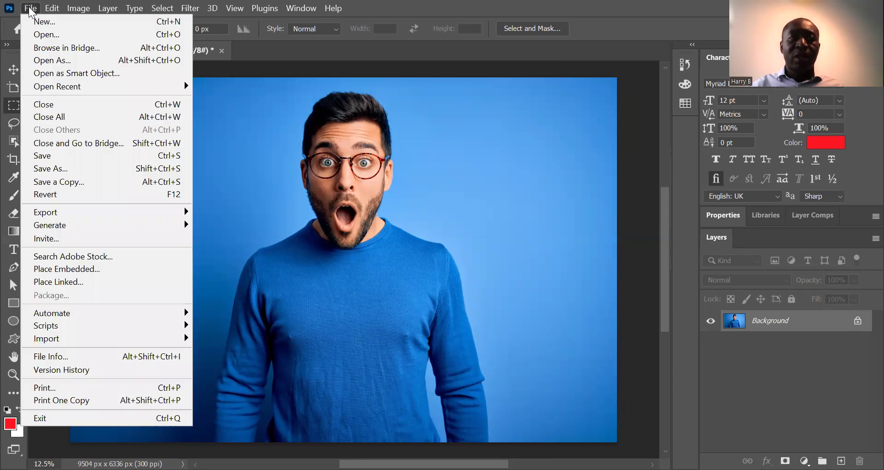
click(40, 34)
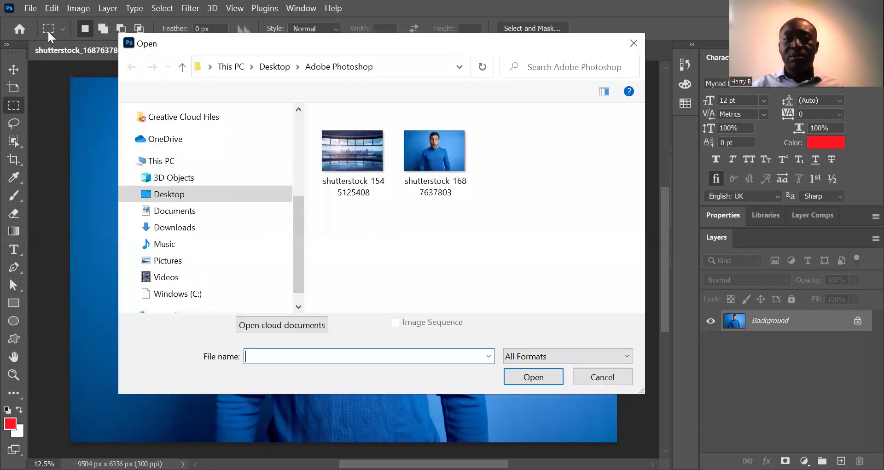
click(353, 147)
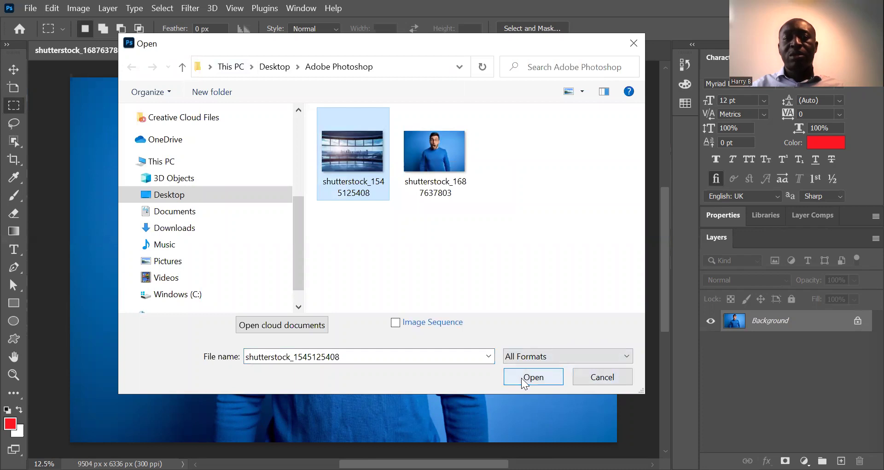
click(603, 377)
click(593, 376)
click(31, 8)
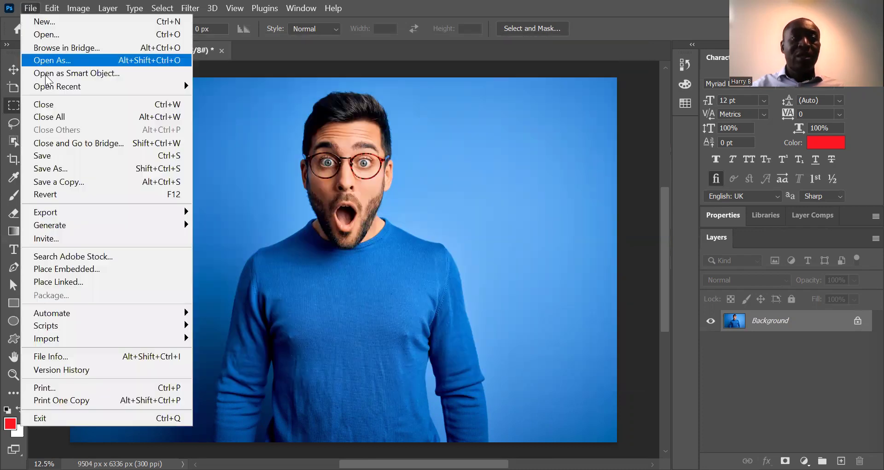
click(93, 267)
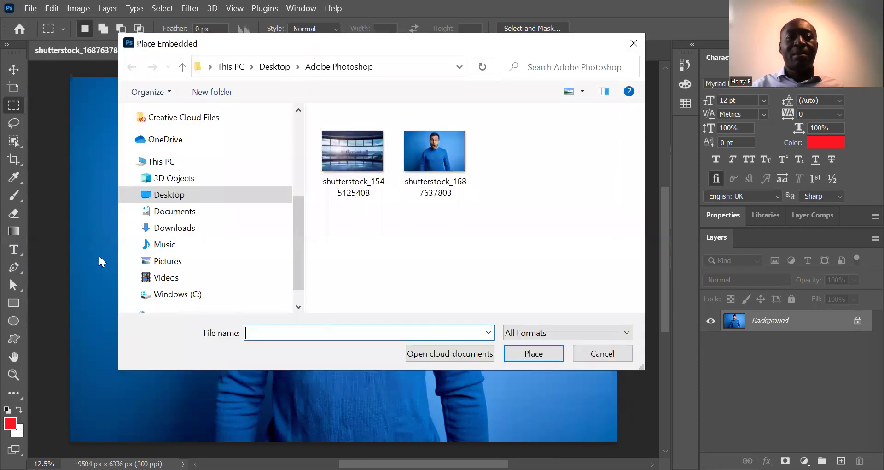
click(353, 154)
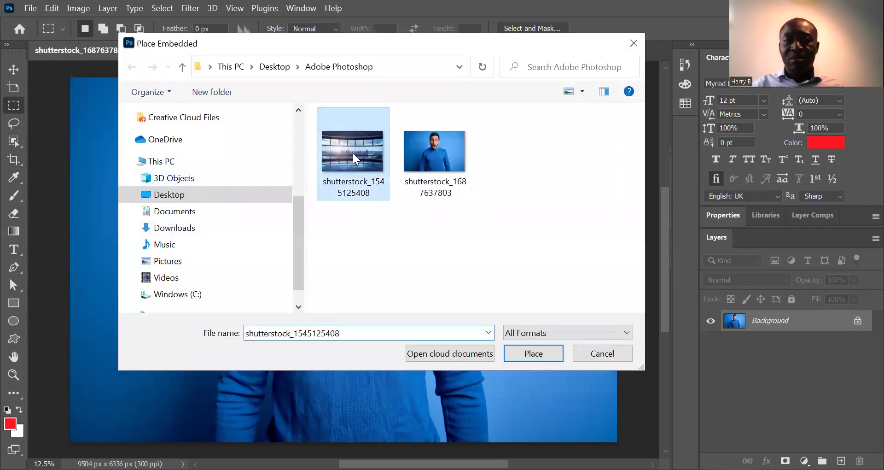
click(536, 353)
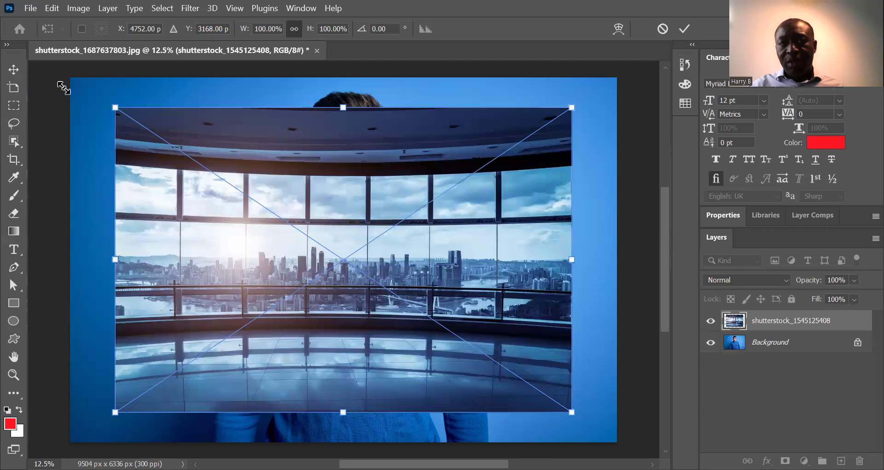
drag(62, 84, 18, 57)
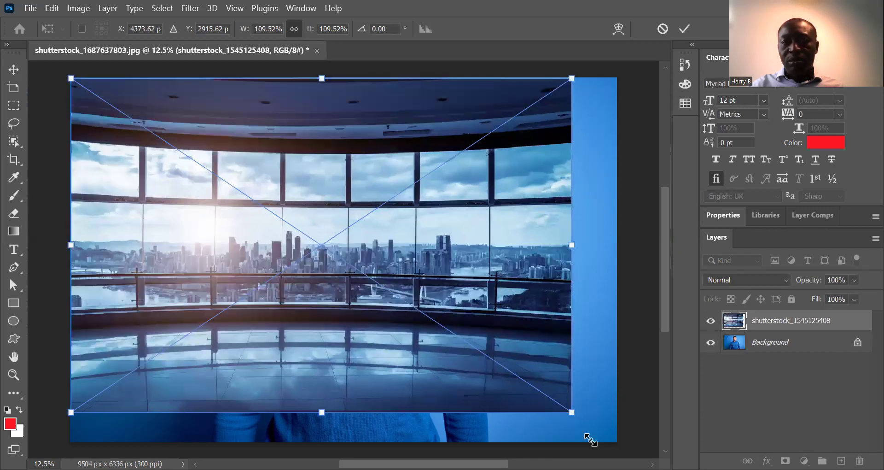
drag(591, 439, 588, 438)
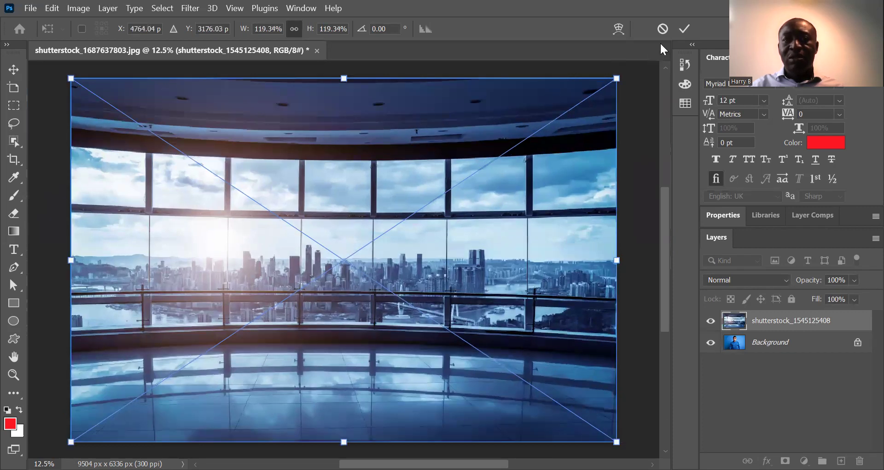
click(685, 30)
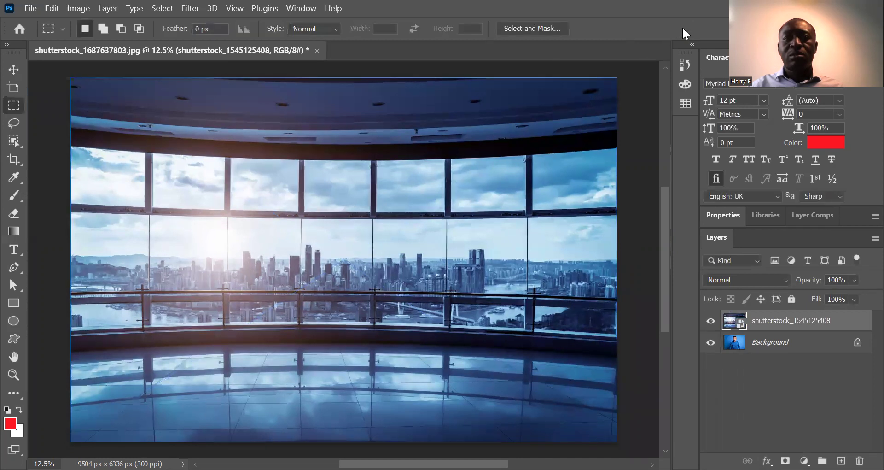
Step: Unlock the Background layer and rename it 'Man'
click(857, 343)
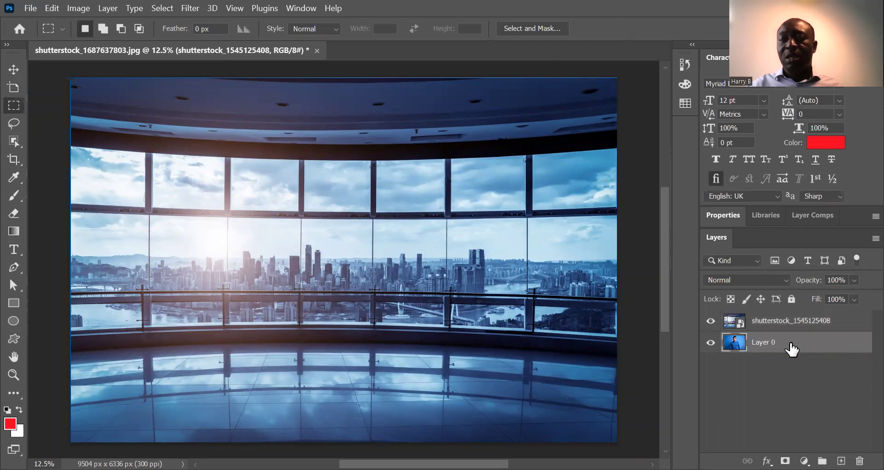
key(h)
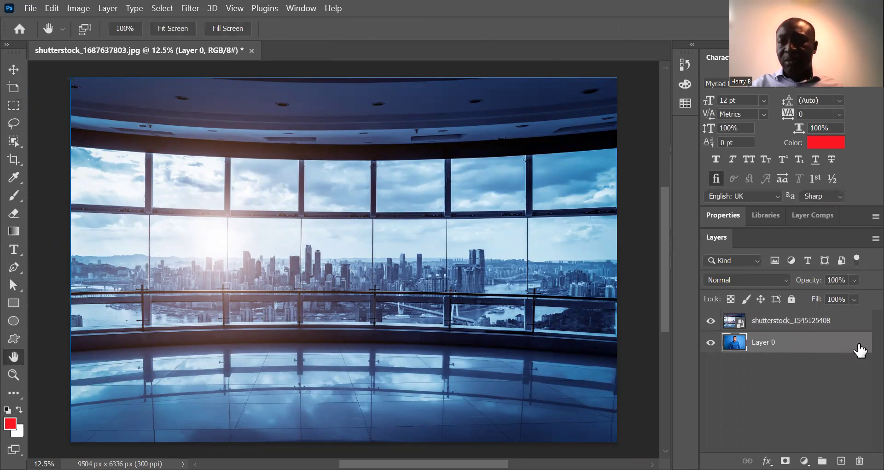
key(m)
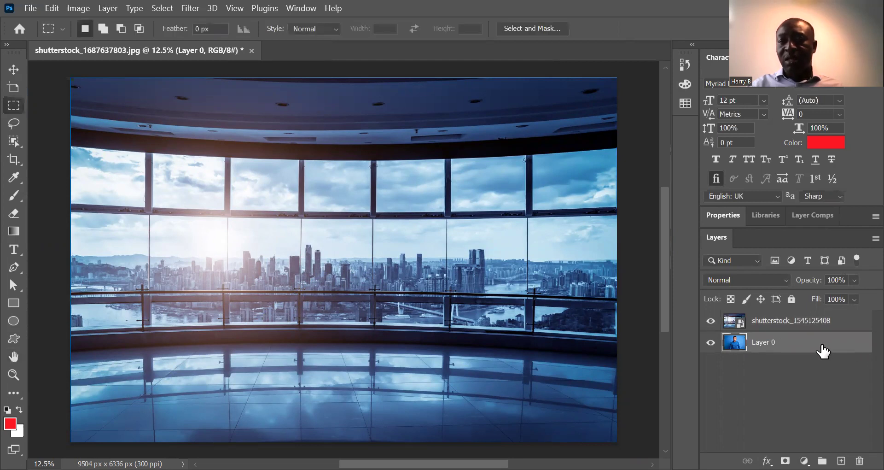
double_click(768, 344)
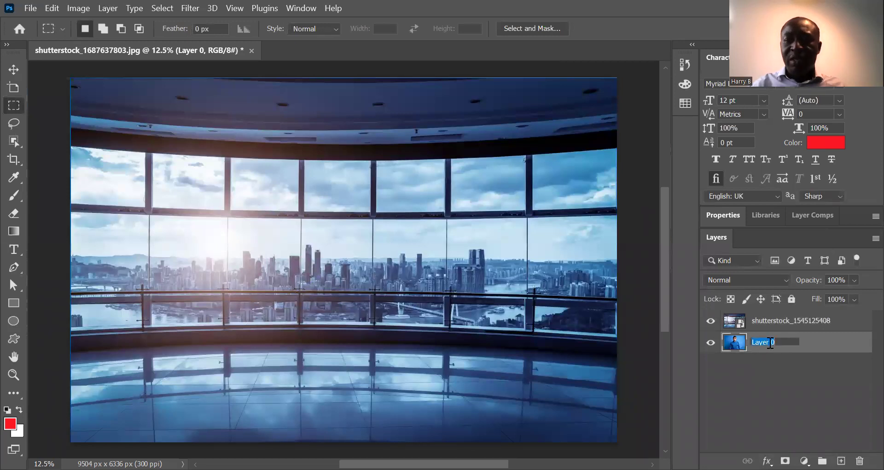
text(Man)
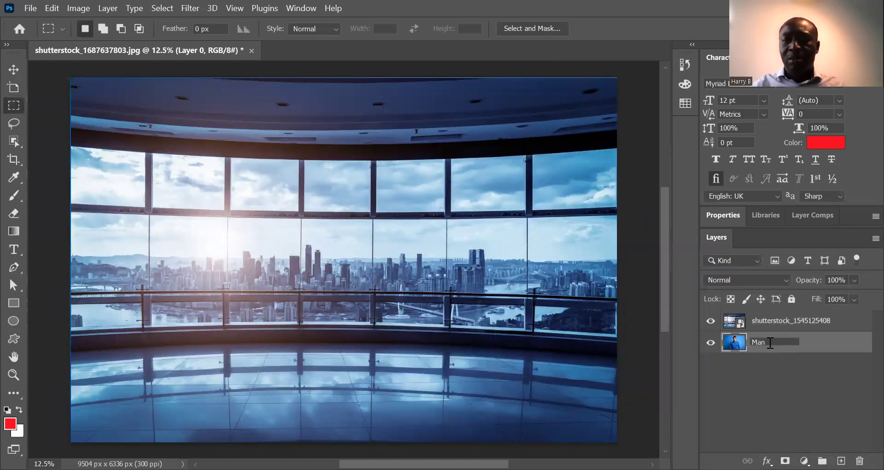
click(775, 366)
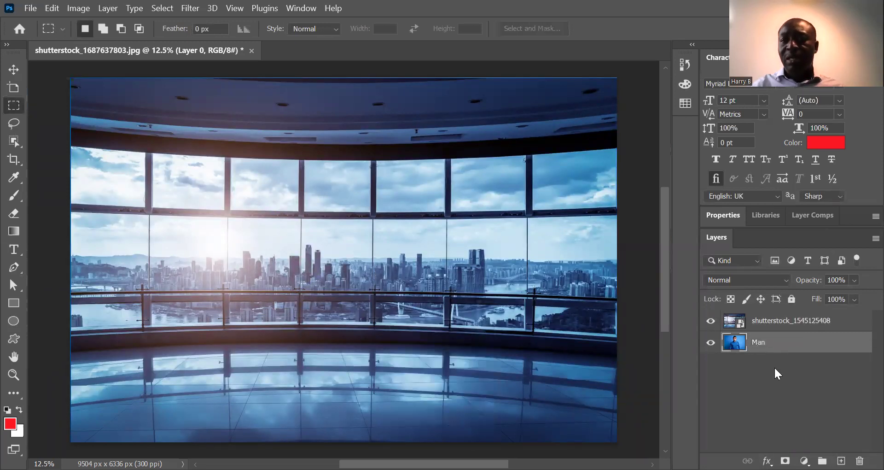
Step: Rename the city-window photo layer to 'background'
click(769, 325)
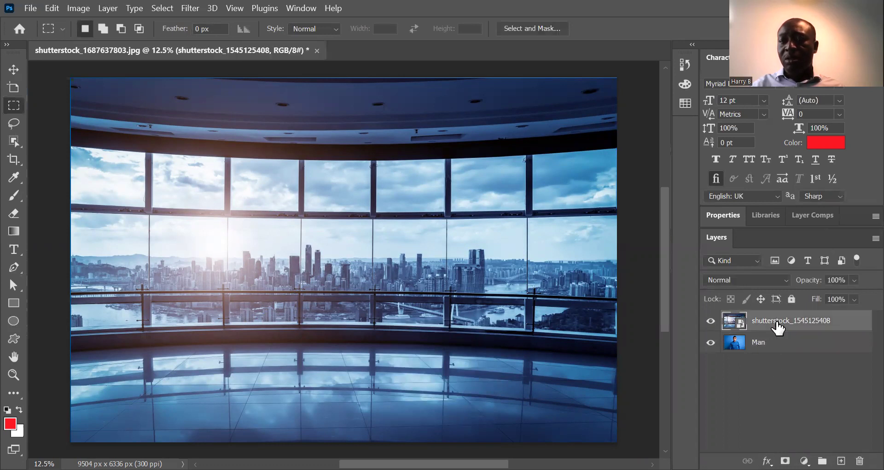
double_click(777, 321)
text(background)
key(Return)
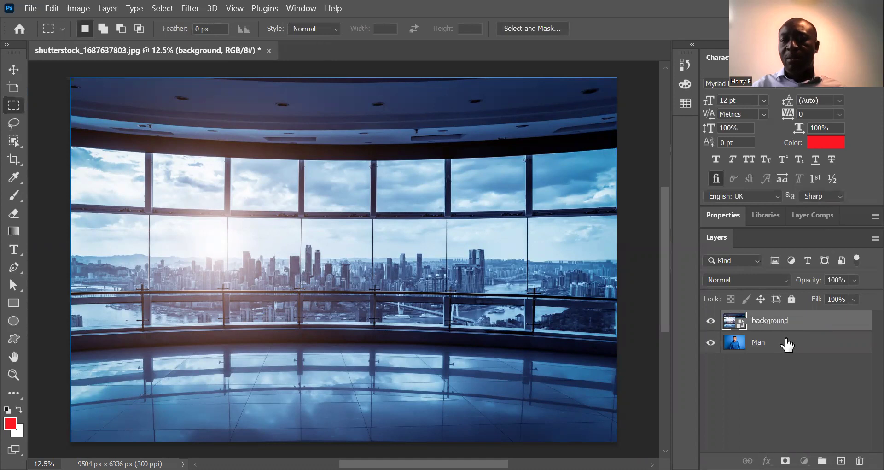
click(787, 342)
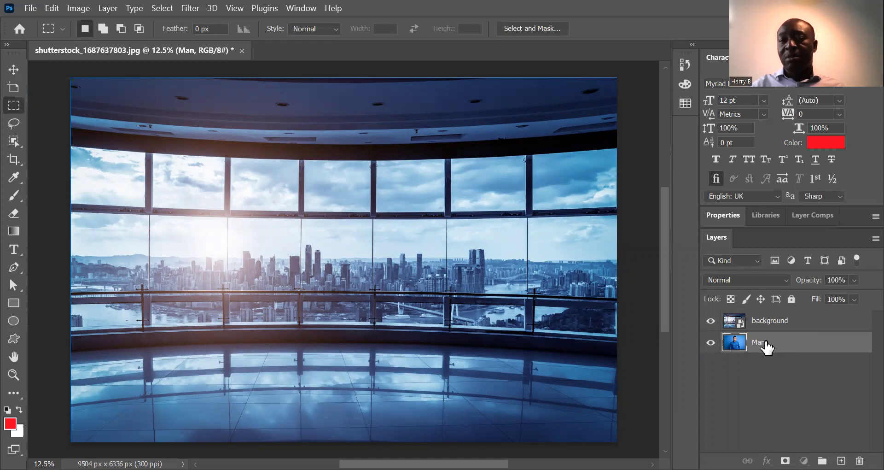
Step: Move the Man layer above 'background' so the portrait shows on the canvas
drag(767, 346, 758, 323)
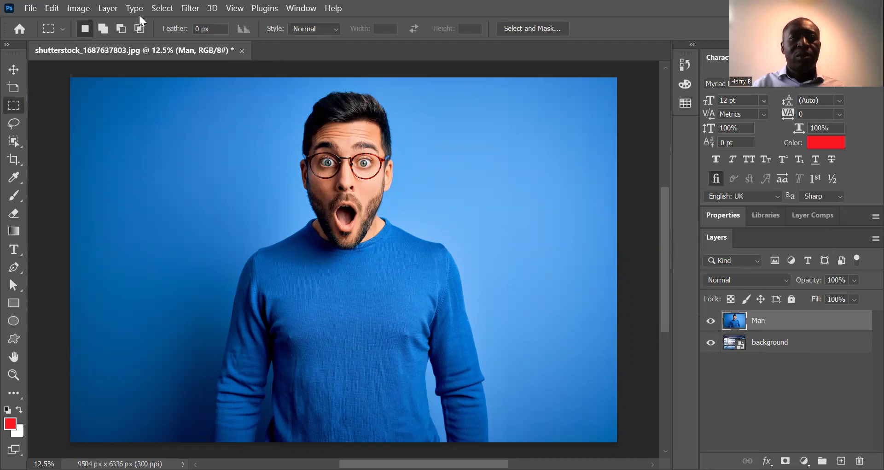
Step: Open Select and Mask on the Man layer, changing preview Transparency from 20% to 50%
click(171, 10)
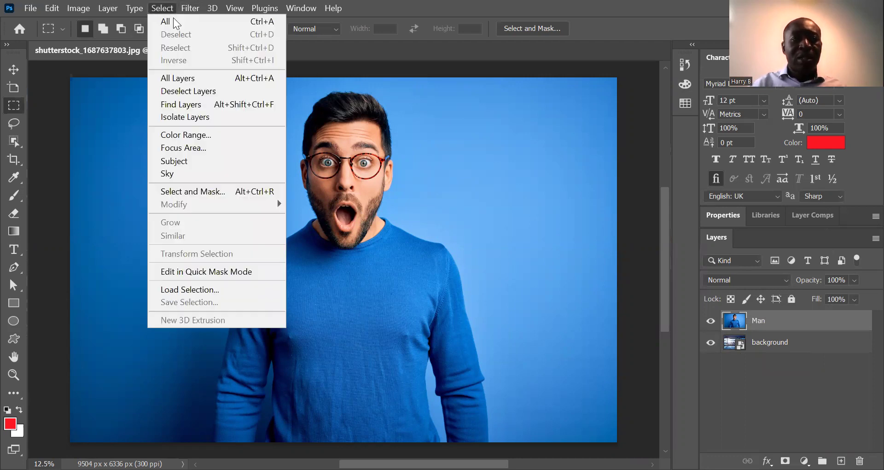
click(210, 193)
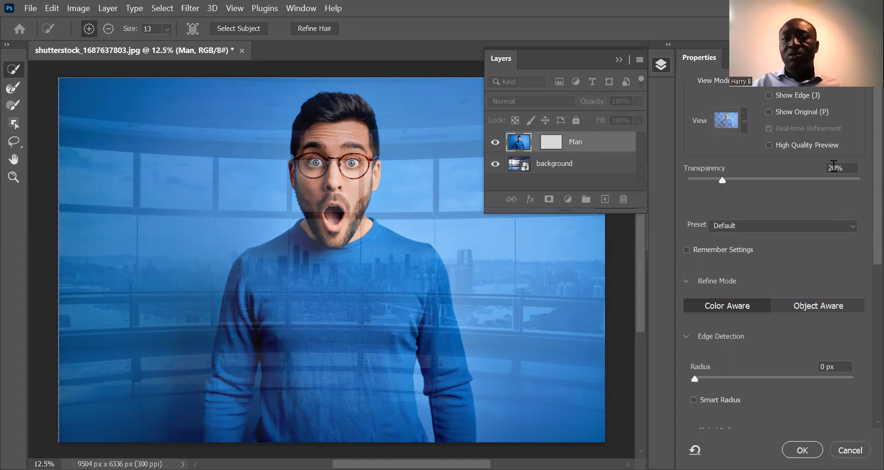
click(835, 166)
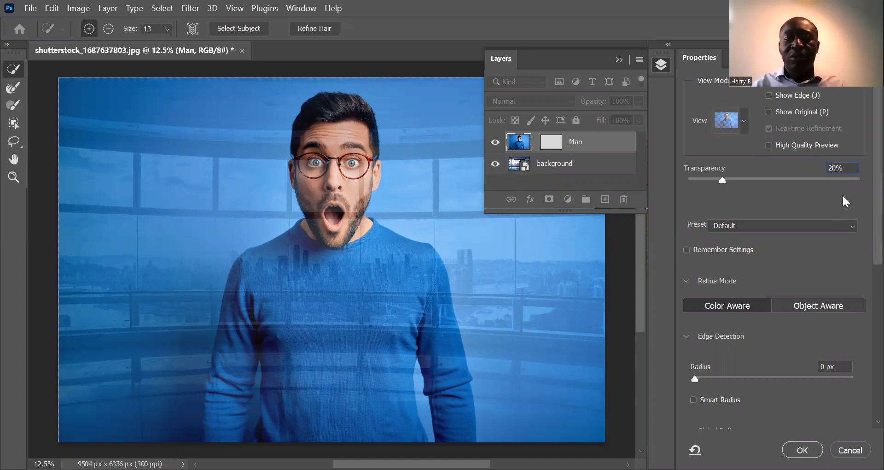
key(BackSpace)
text(5)
key(Return)
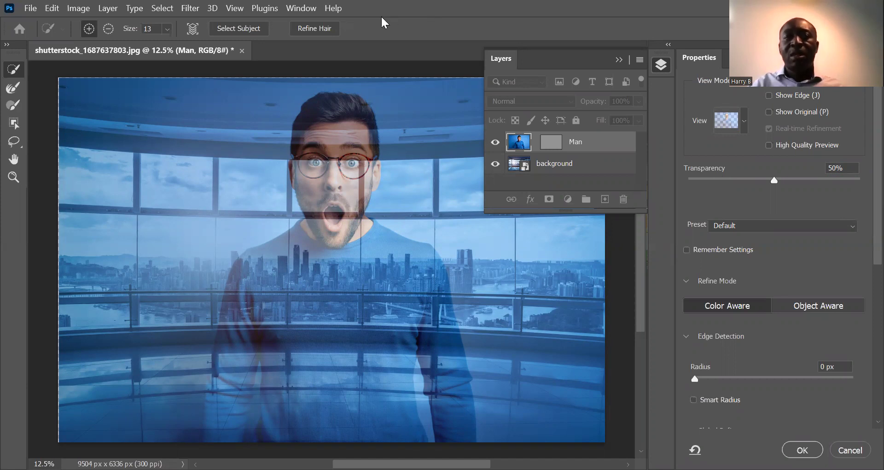
Step: Use Select Subject to isolate the surprised man from the city backdrop
click(240, 29)
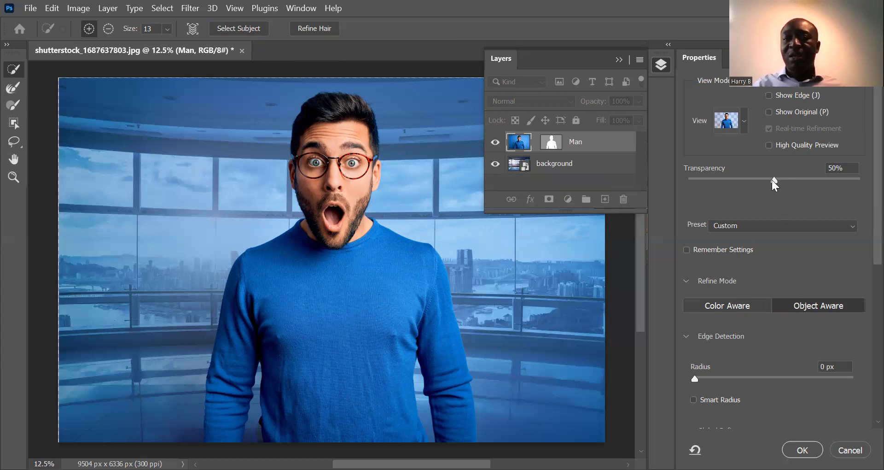
Step: Drag the preview Transparency slider up to 81%
drag(772, 180, 824, 179)
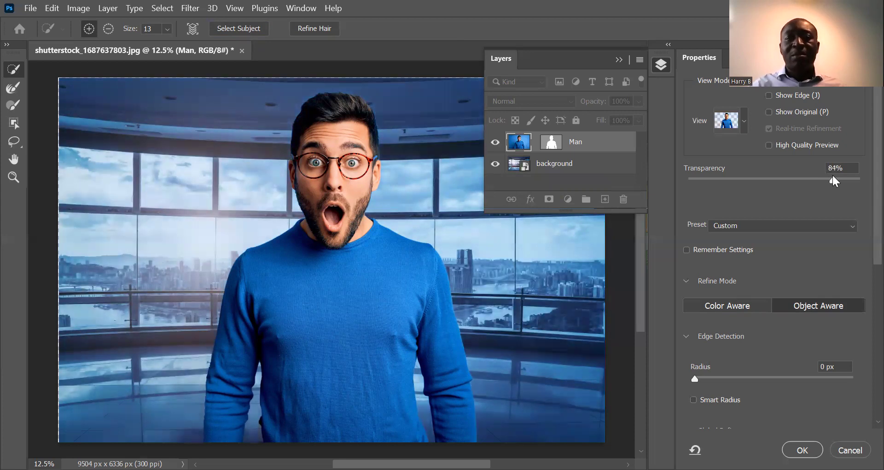
drag(827, 177, 826, 178)
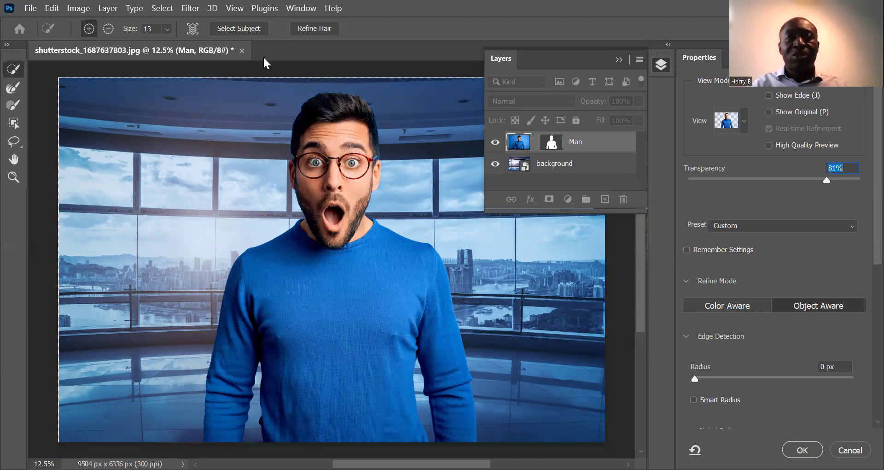
Step: Close the composite document, discarding the pending selection and not saving changes
click(31, 9)
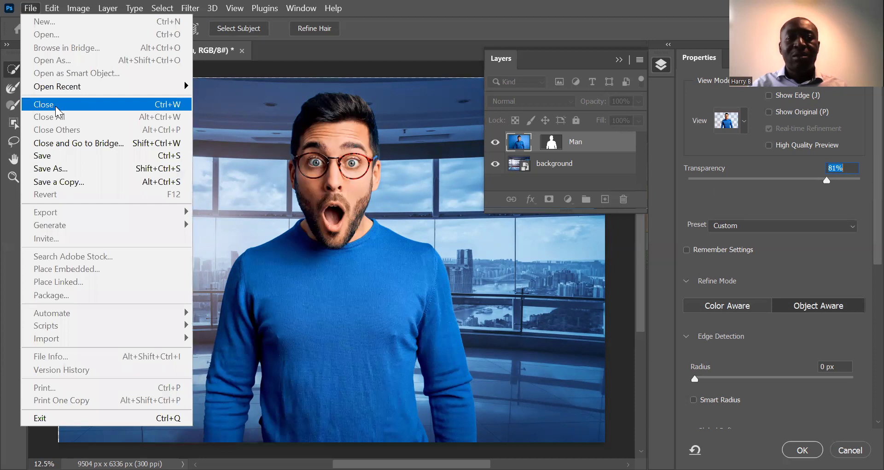
click(56, 107)
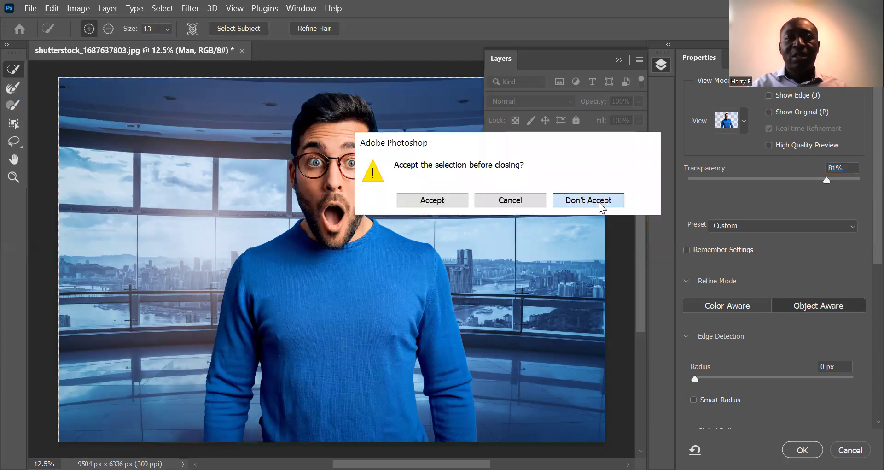
click(600, 201)
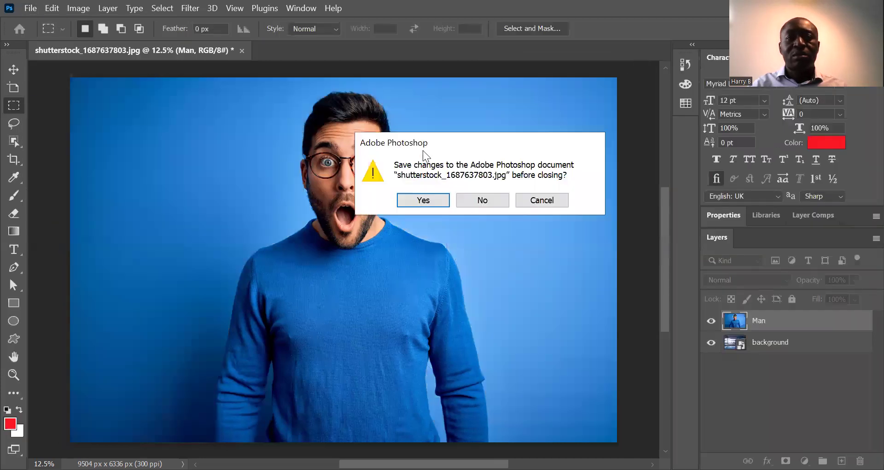
click(487, 201)
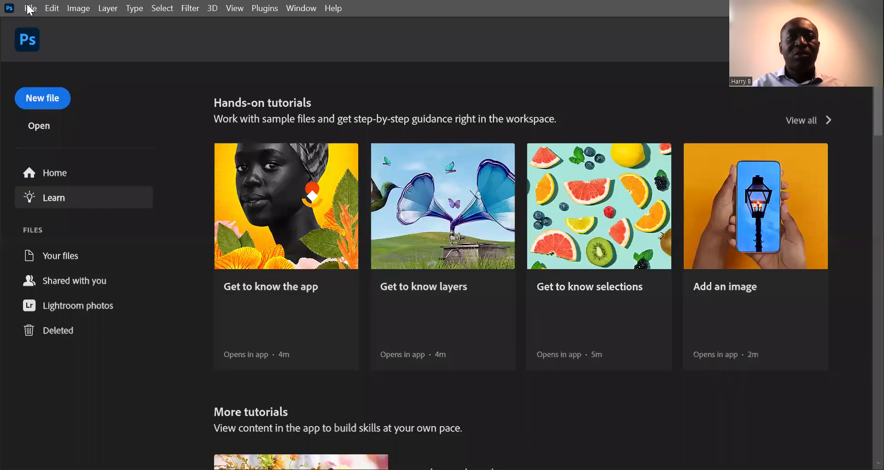
Step: Reopen shutterstock_1687637803.jpg as a fresh document
click(29, 7)
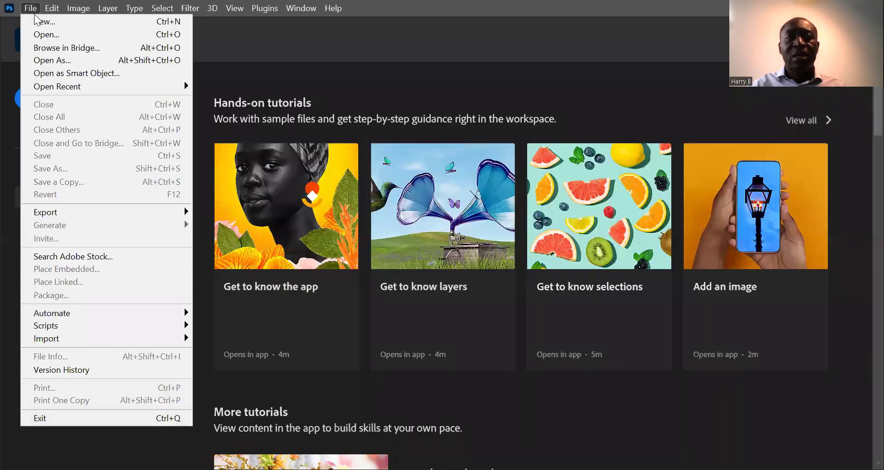
click(47, 35)
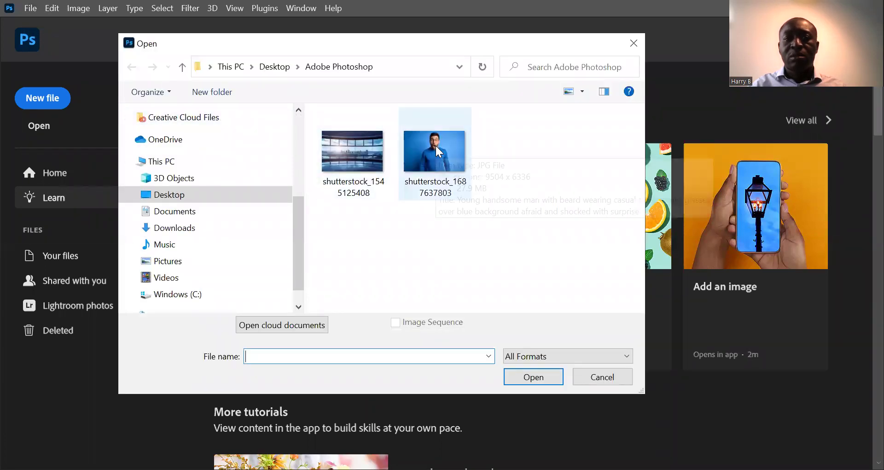
click(446, 158)
click(538, 377)
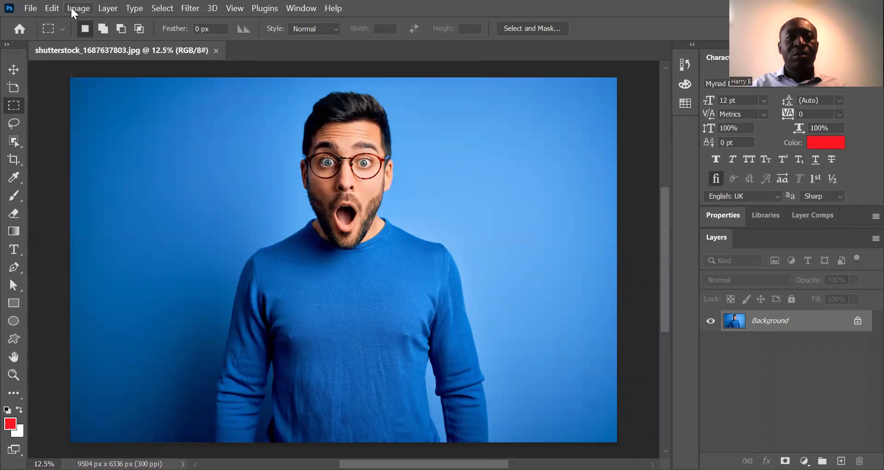
Step: Resize the photo in Image Size from 9504 px wide to 900 px, giving 900 × 600 px
click(72, 8)
click(123, 102)
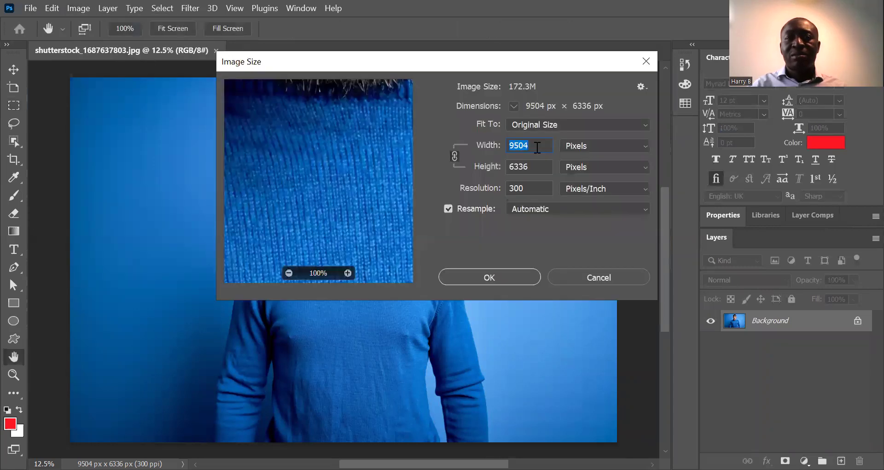
click(538, 147)
key(BackSpace)
key(BackSpace)
key(BackSpace)
key(BackSpace)
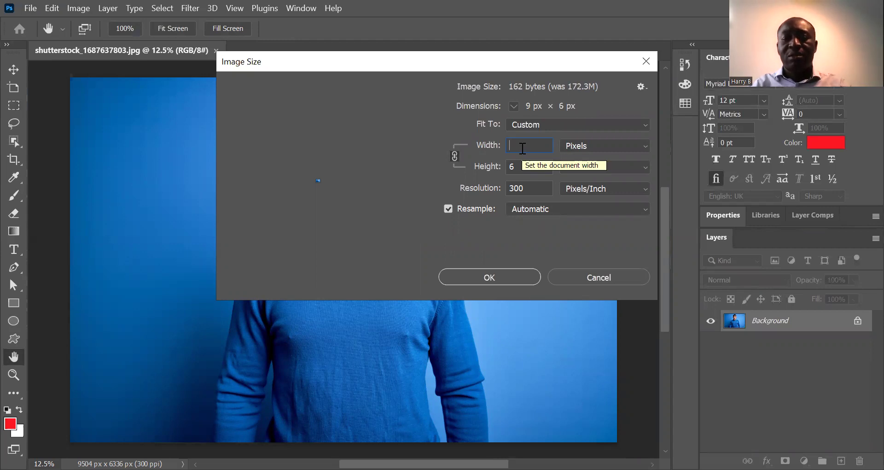
text(900)
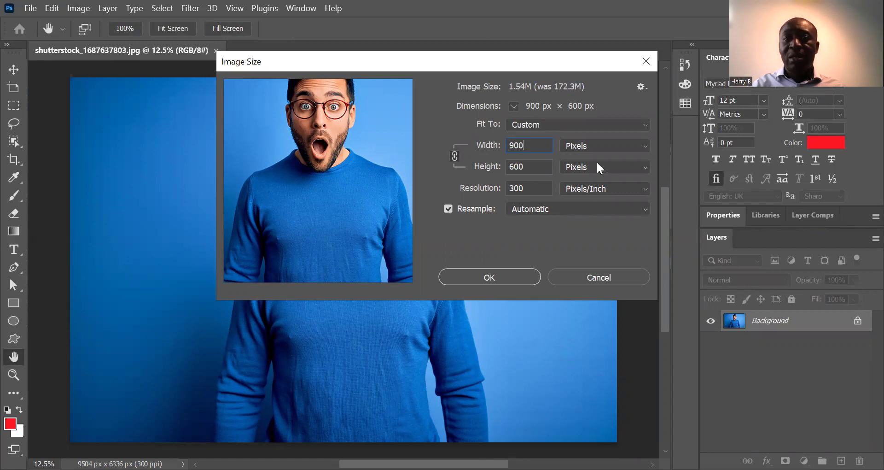
click(503, 278)
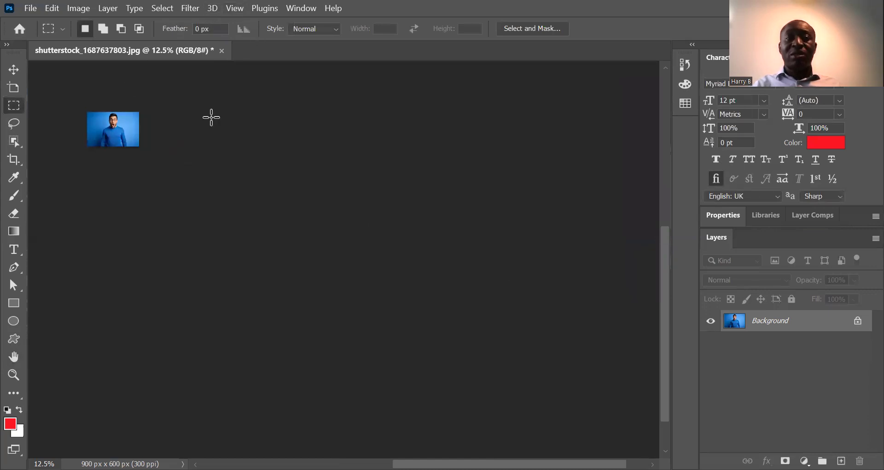
Step: Show the 900 × 600 photo at Actual Size and scroll it to the centre of the window
click(235, 9)
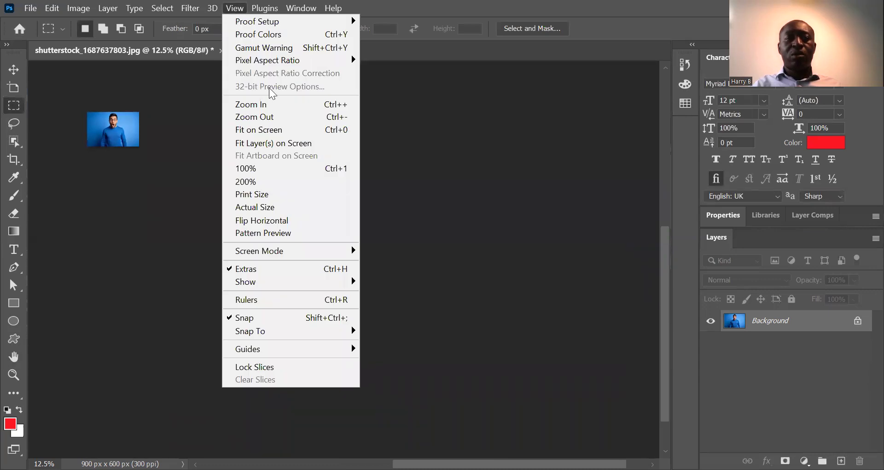
click(282, 207)
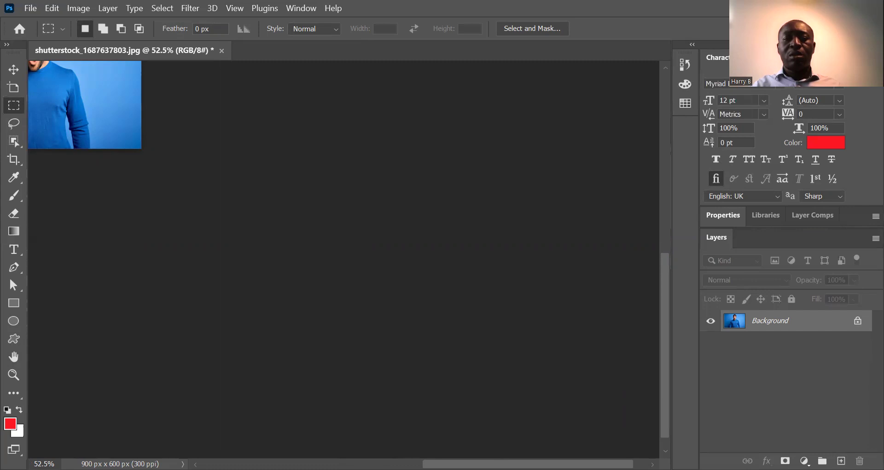
scroll(507, 414, left, 5)
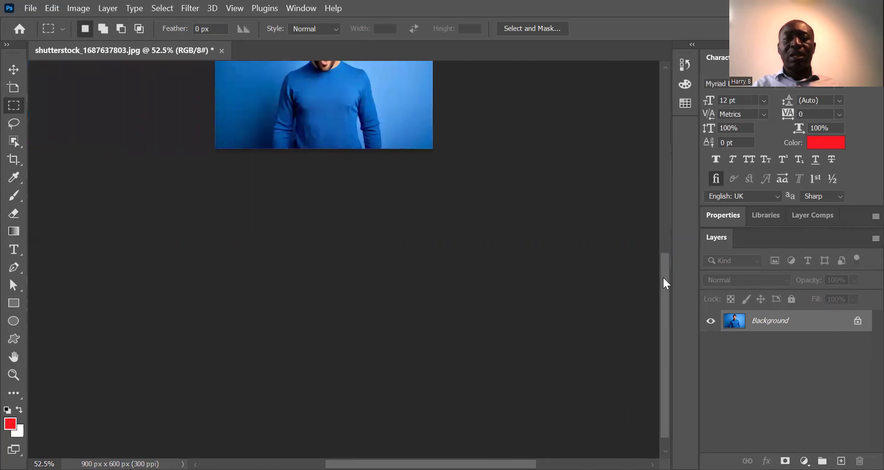
drag(662, 276, 661, 223)
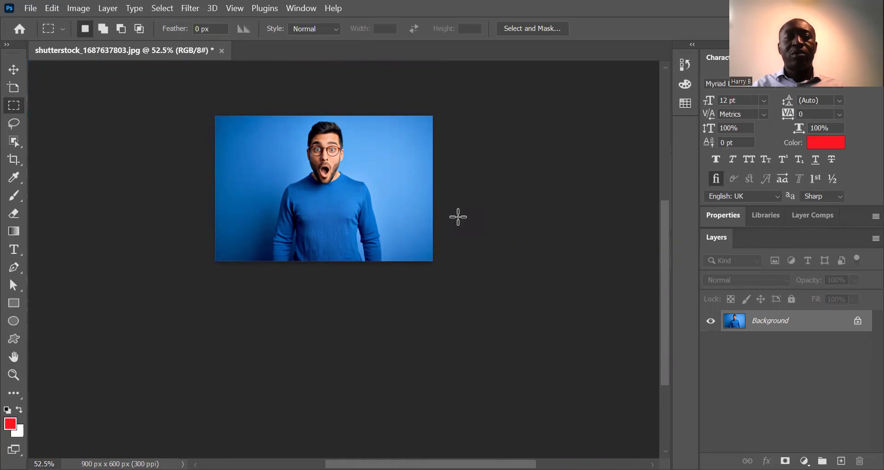
Step: Close the resized photo document, discarding the unsaved changes
click(28, 9)
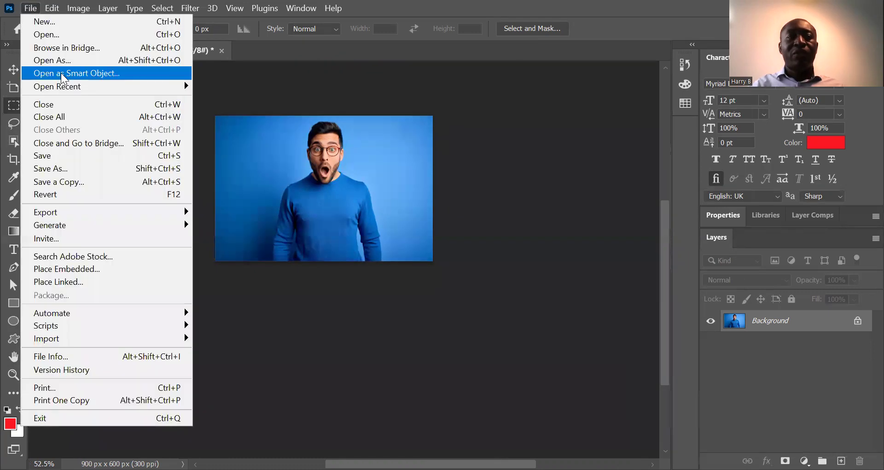
click(64, 110)
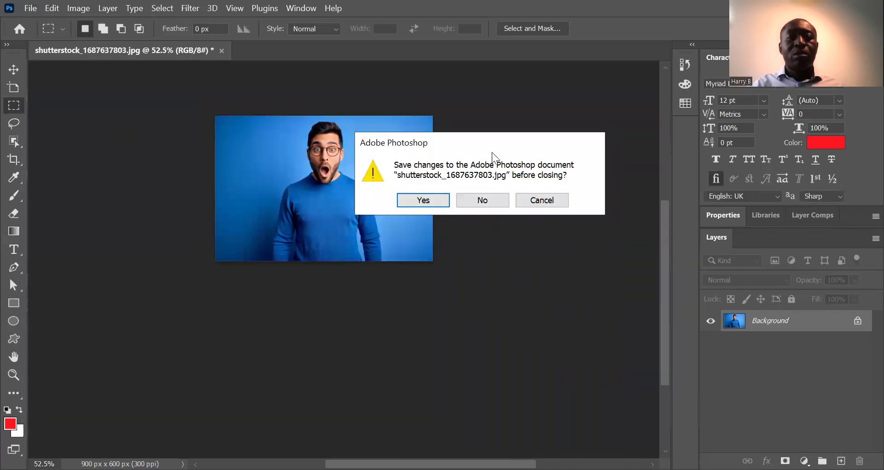
click(488, 197)
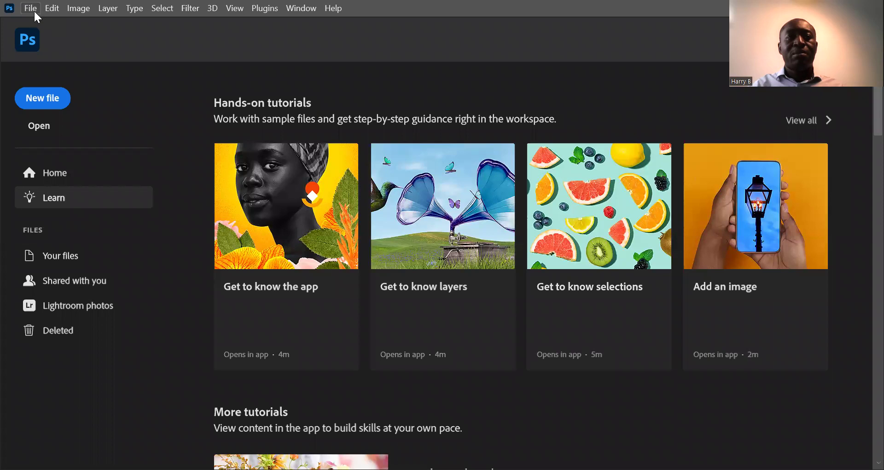
click(30, 8)
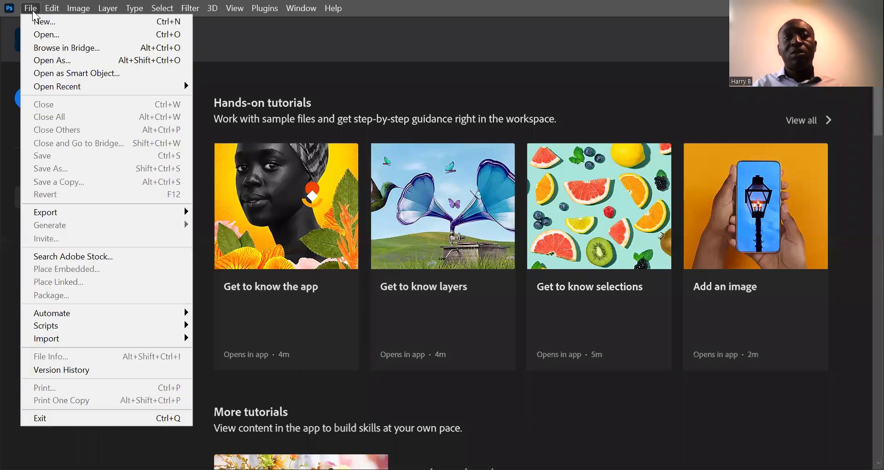
click(44, 35)
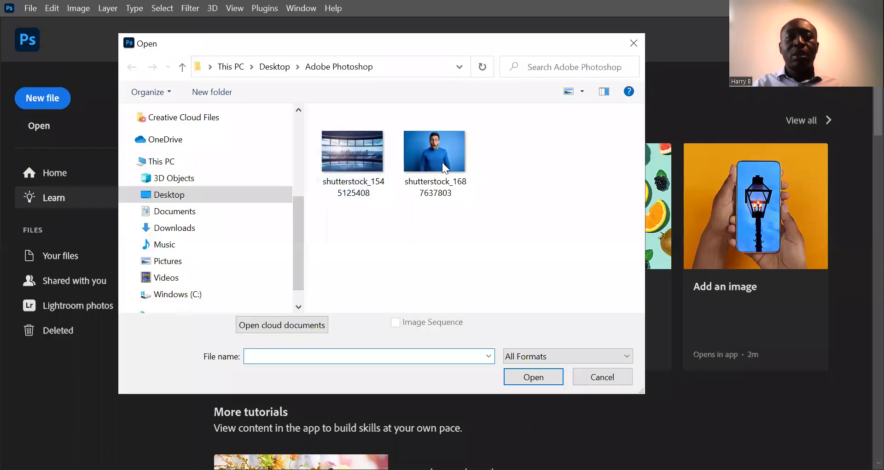
click(440, 161)
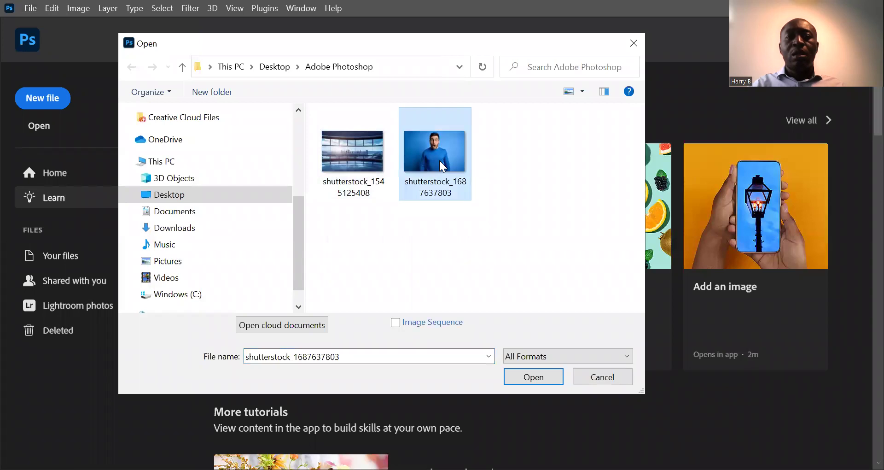
key(Return)
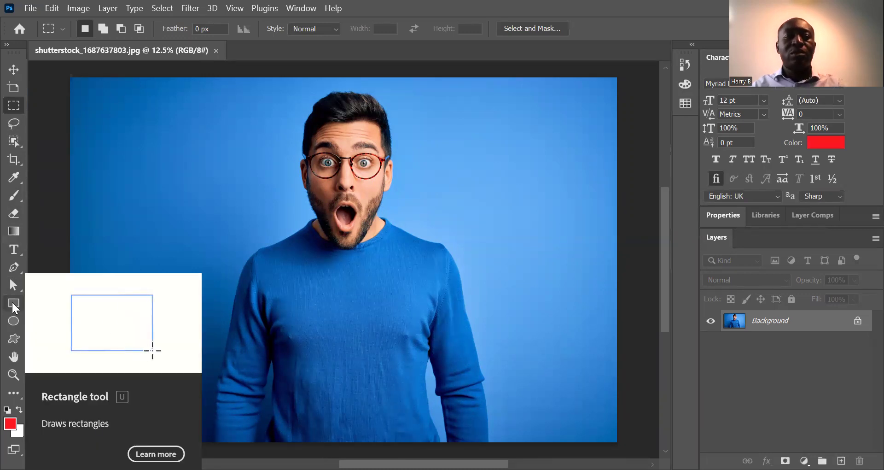
Step: Choose the Rectangle tool with a red fill, cancelling the Create Rectangle prompt
click(14, 304)
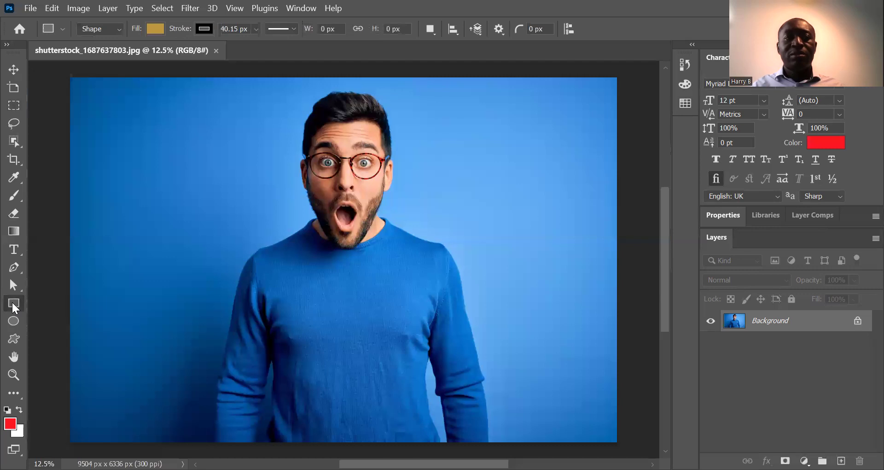
click(155, 28)
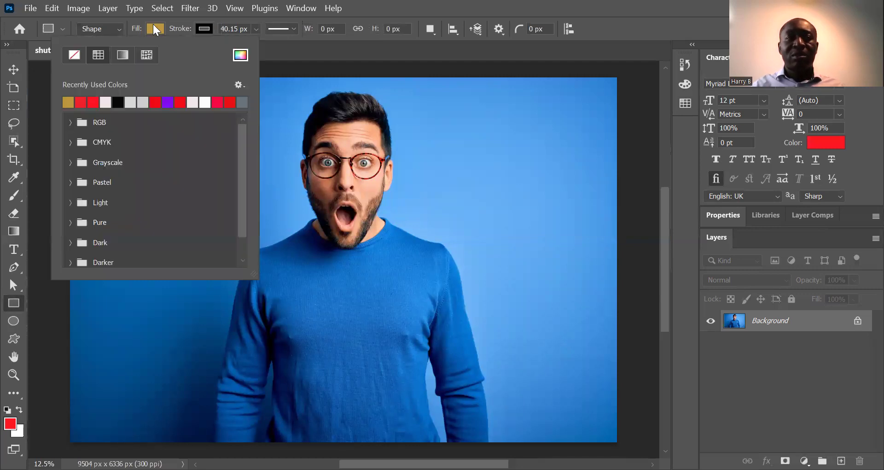
click(230, 102)
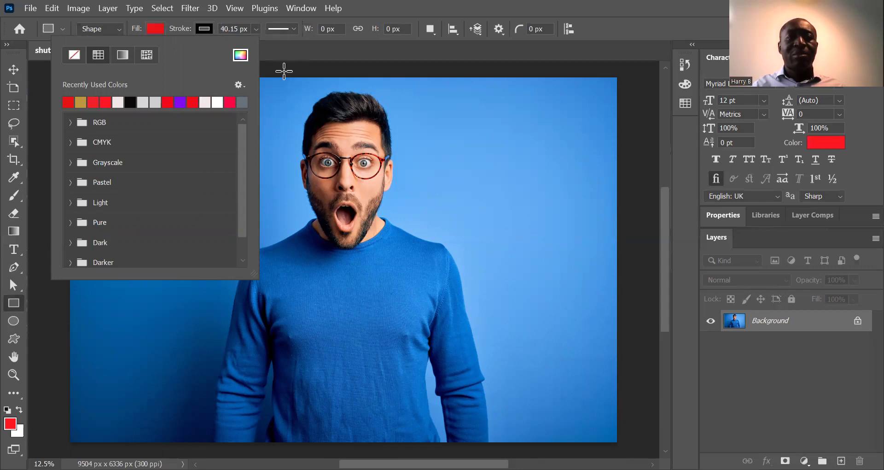
click(546, 103)
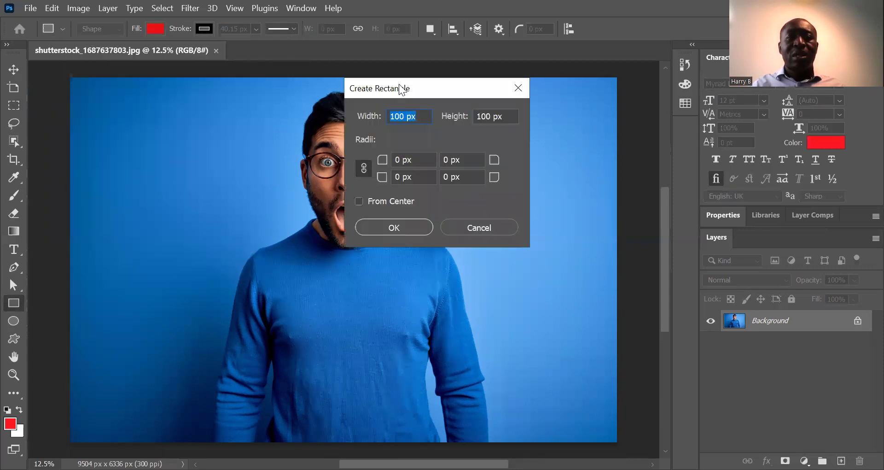
drag(398, 84, 377, 89)
click(458, 231)
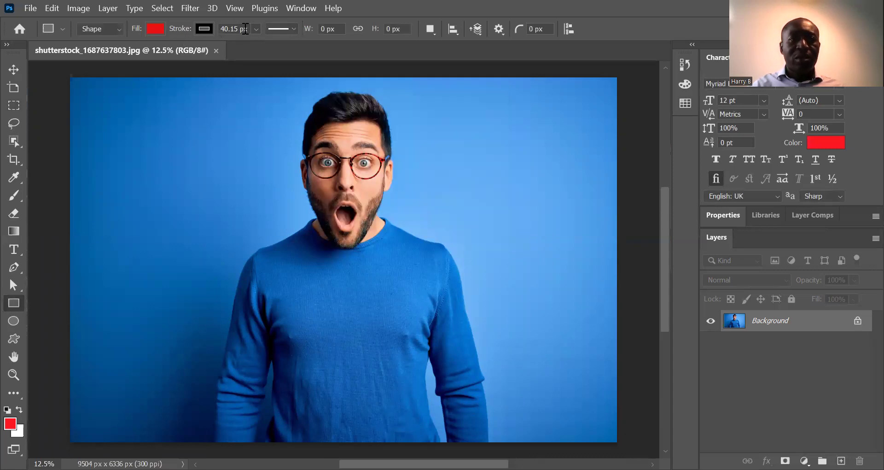
Step: Set the rectangle stroke width to 78.37 px and its height to 20 px
mouse_move(255, 27)
mouse_down()
mouse_move(274, 49)
mouse_move(295, 34)
mouse_up()
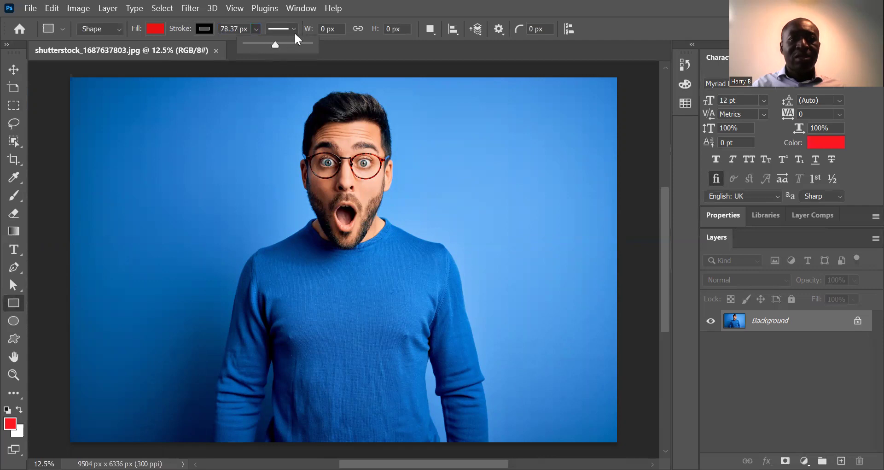
click(355, 10)
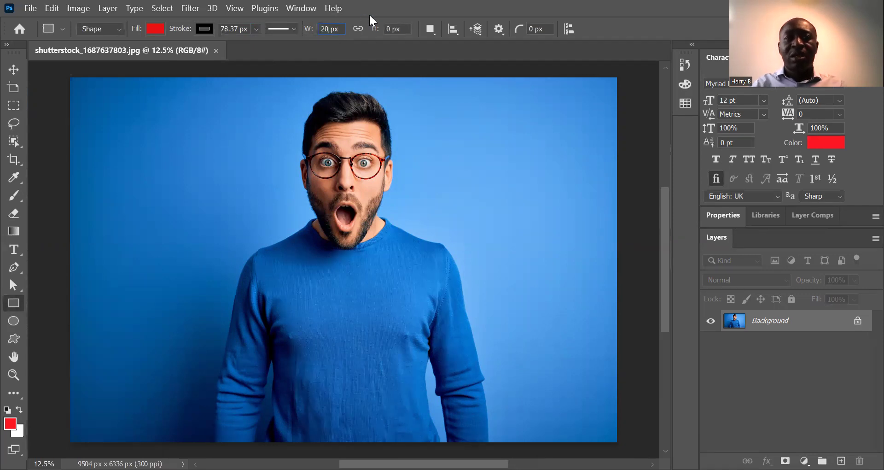
click(389, 29)
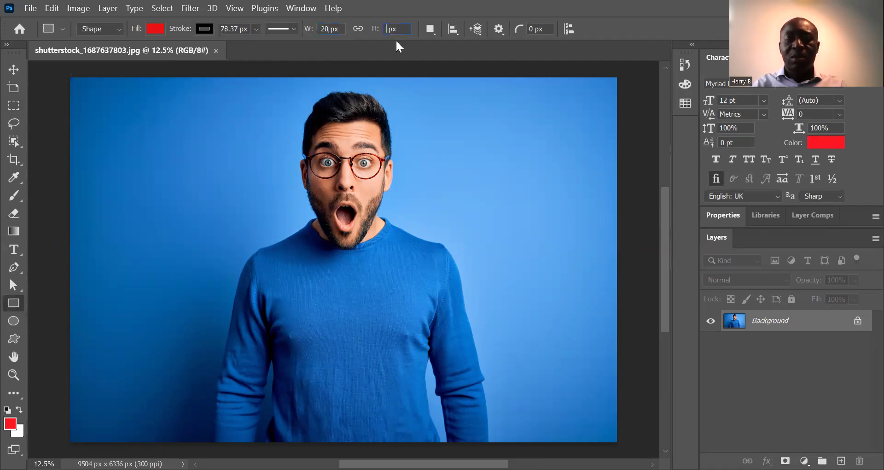
key(BackSpace)
text(20)
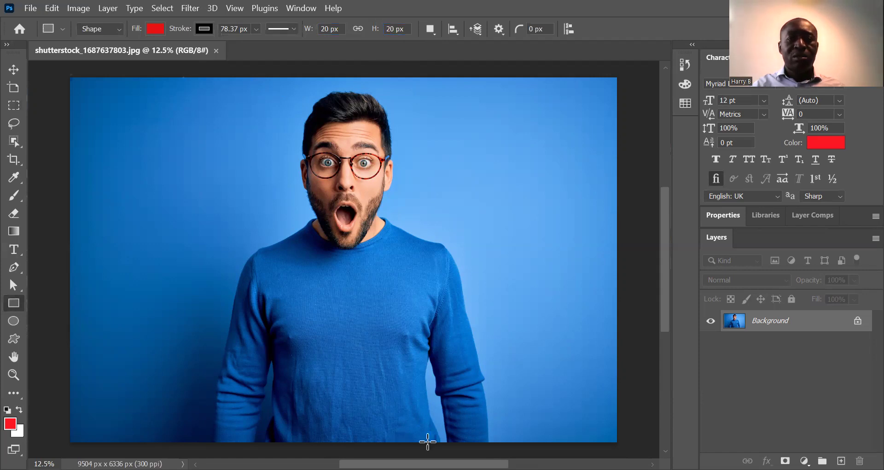
Step: Draw a tall red rectangle down the photo's centre, then show the Layers panel via Window
drag(428, 442, 521, 437)
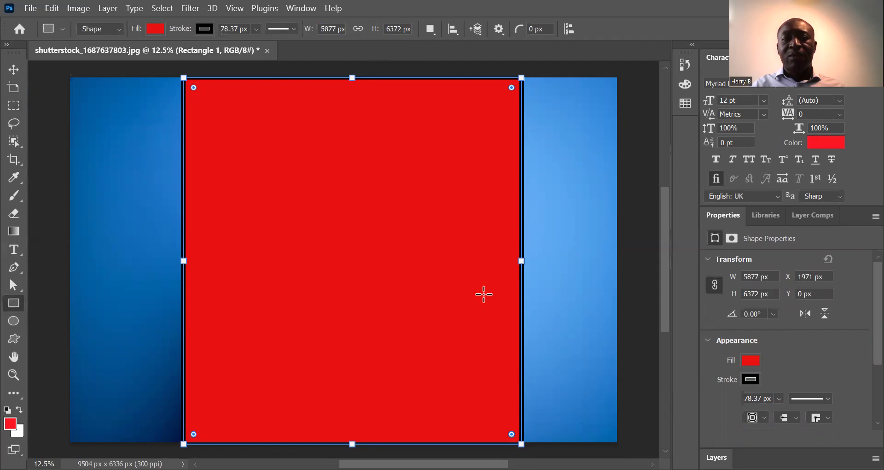
click(293, 11)
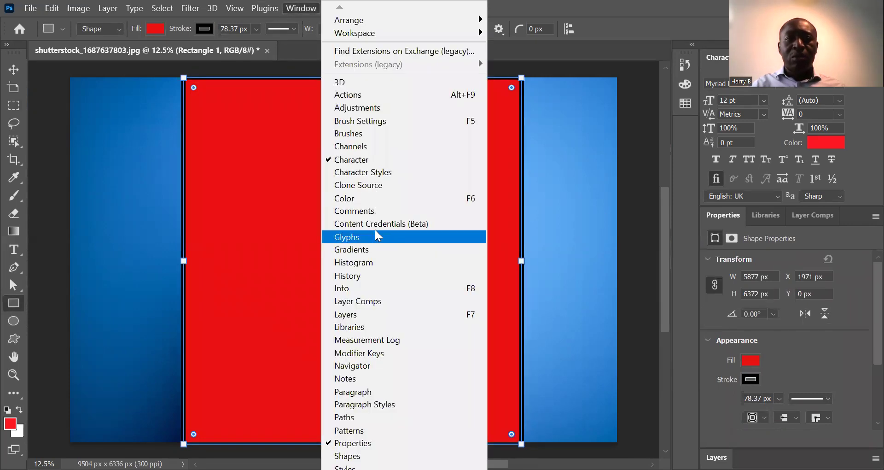
click(366, 314)
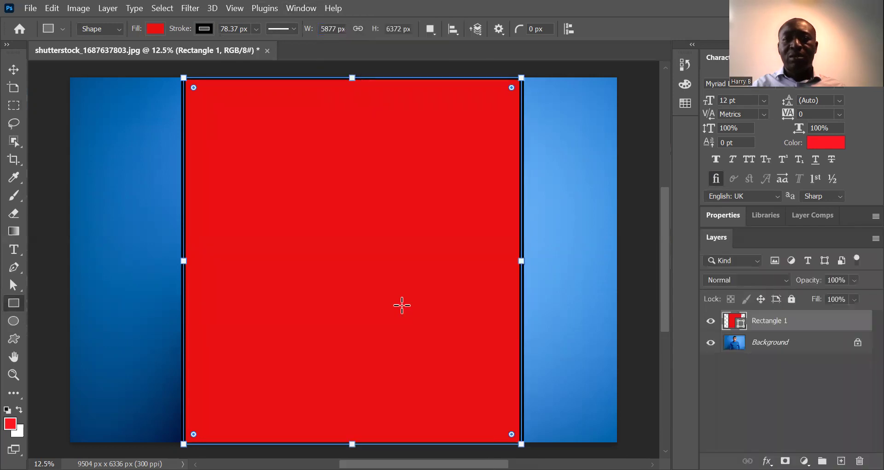
Step: Unlock Background into Layer 0, move it above Rectangle 1, then select Rectangle 1
click(858, 344)
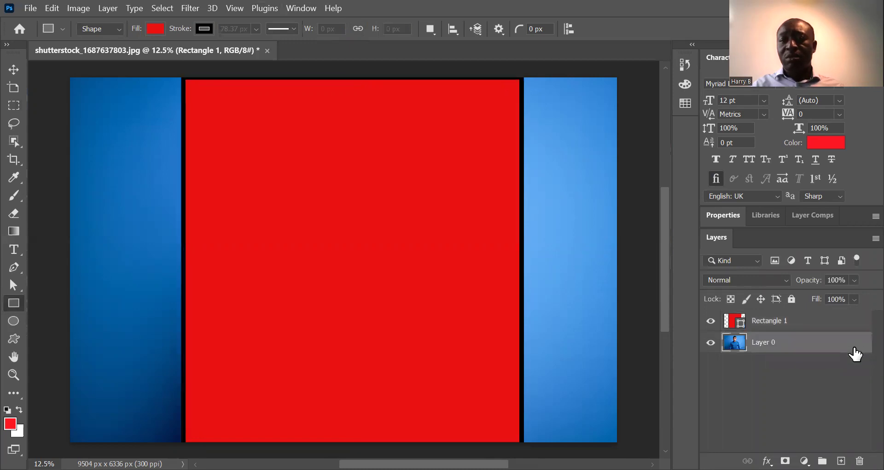
double_click(805, 350)
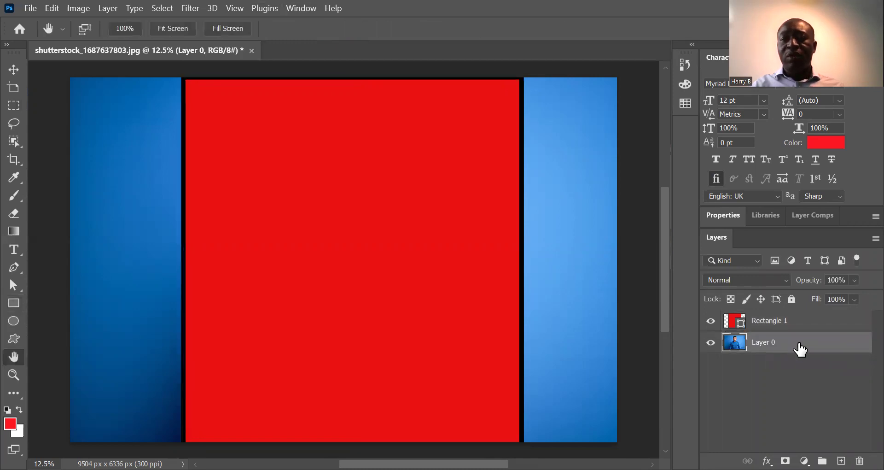
key(Escape)
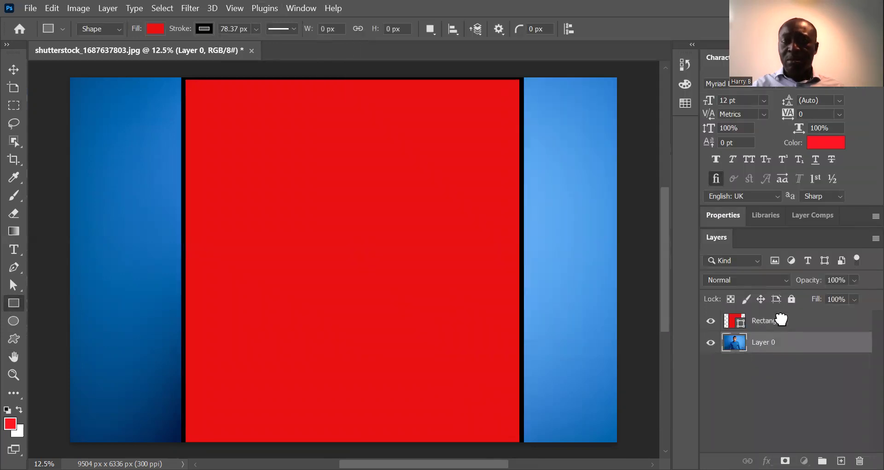
drag(782, 319, 783, 317)
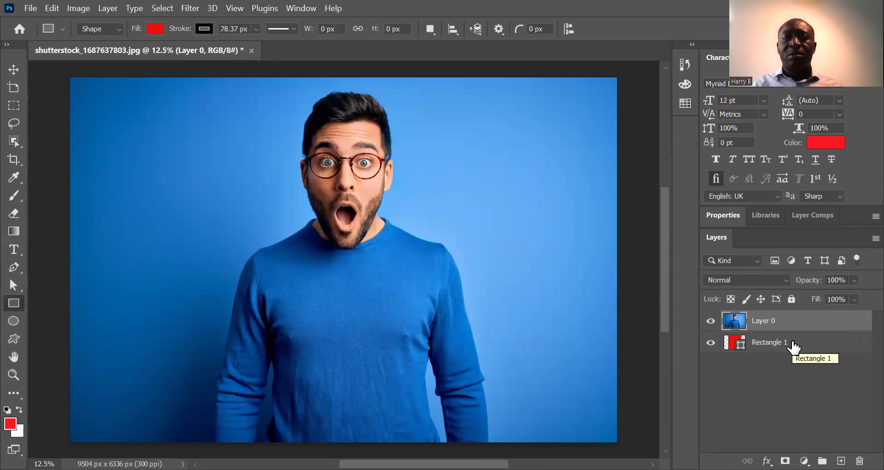
click(794, 346)
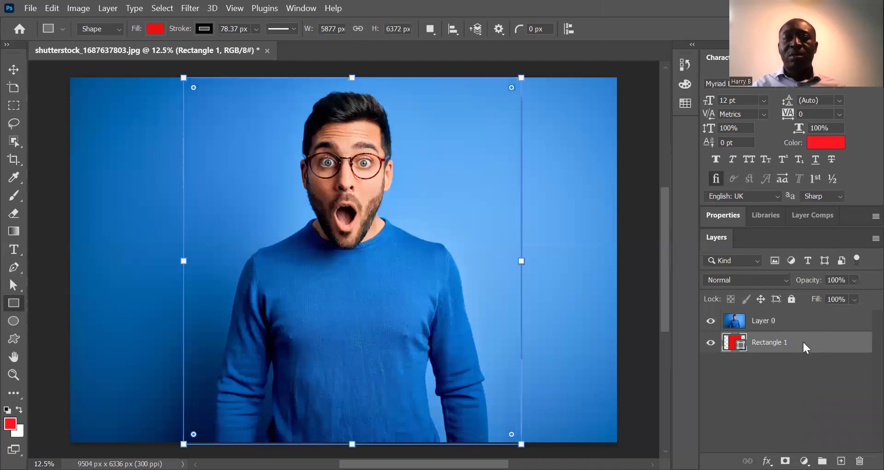
Step: Convert the Rectangle 1 layer into a 5877 × 6372 px frame with Convert to Frame
right_click(805, 346)
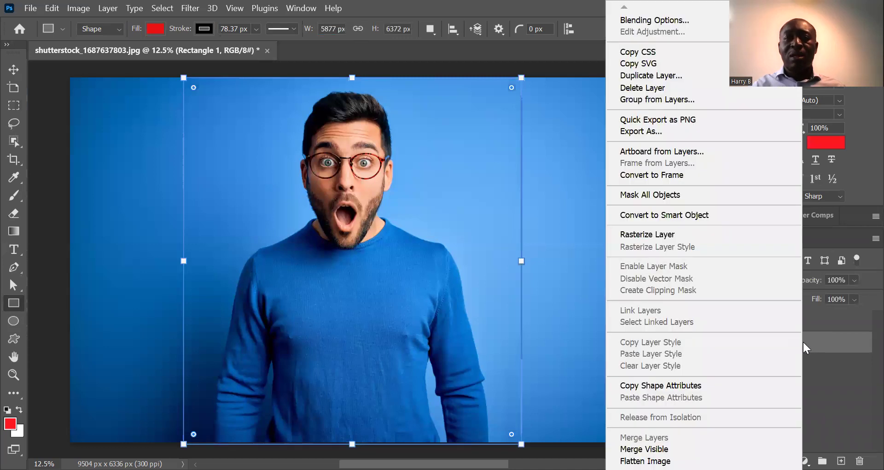
click(660, 175)
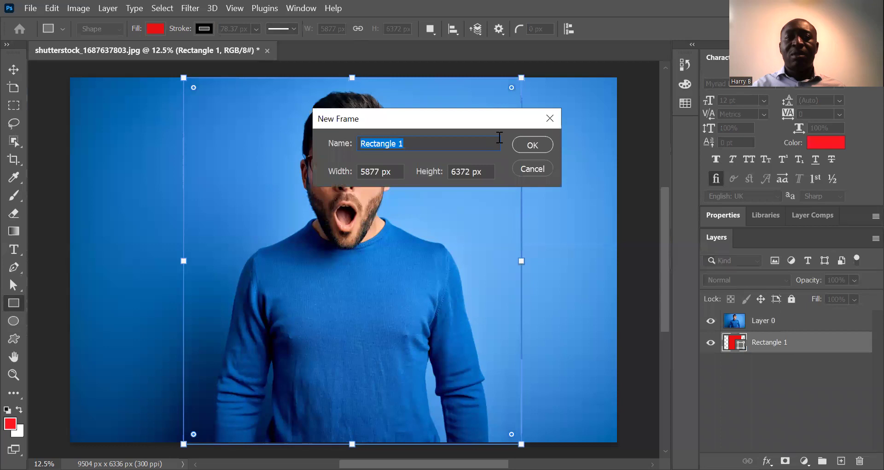
click(531, 146)
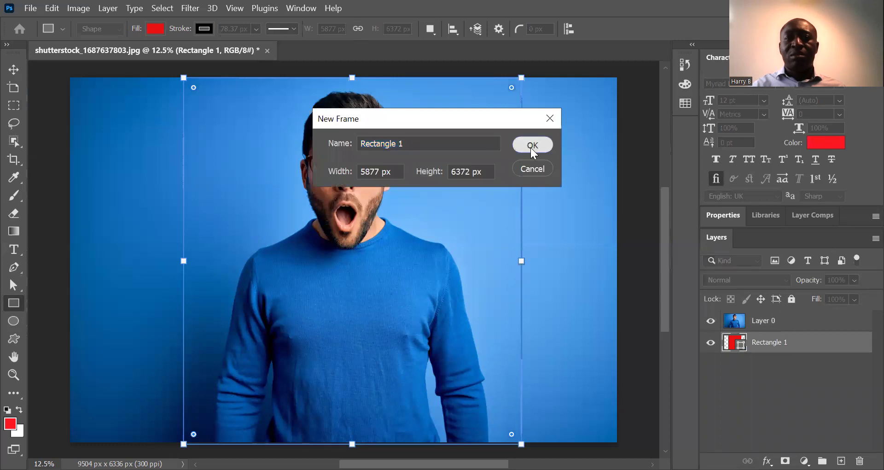